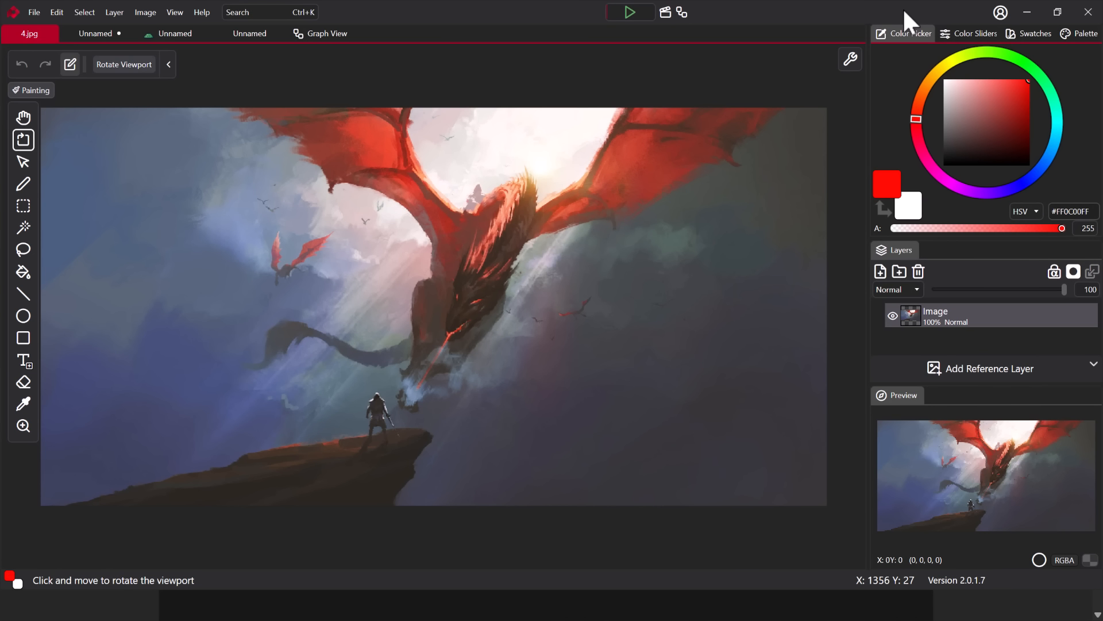
Step: Examine the dragon painting in 4.jpg from the whole composition down to its individual pixels
{"action": "scroll", "coordinate": [554, 402], "scroll_direction": "up", "scroll_amount": 5}
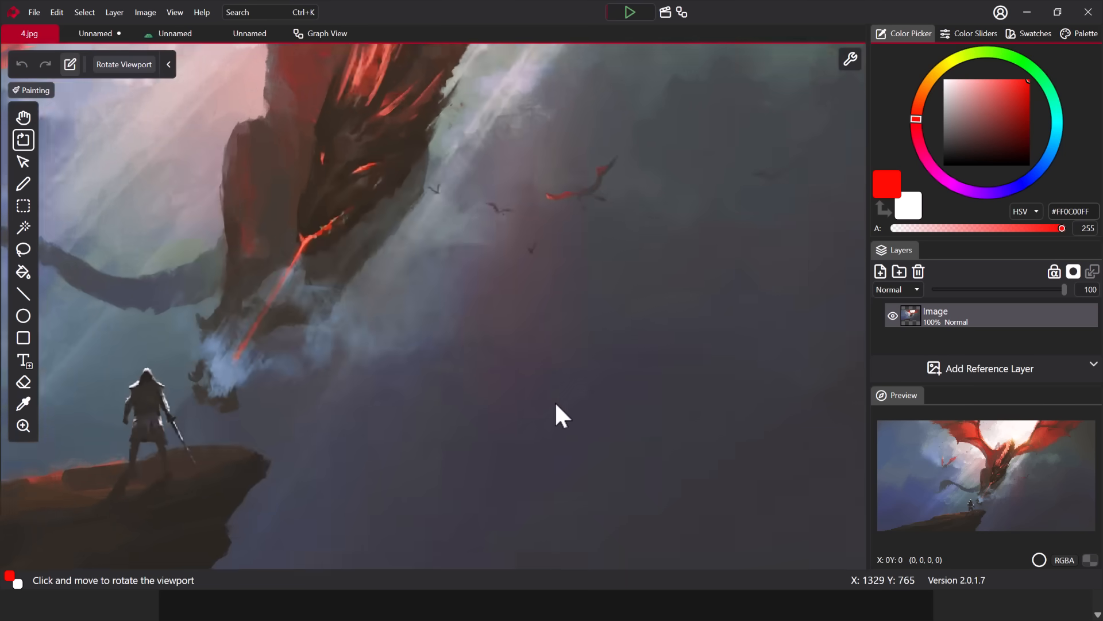
{"action": "mouse_move", "coordinate": [482, 334]}
{"action": "left_mouse_down"}
{"action": "mouse_move", "coordinate": [670, 402]}
{"action": "mouse_move", "coordinate": [567, 412]}
{"action": "left_mouse_up"}
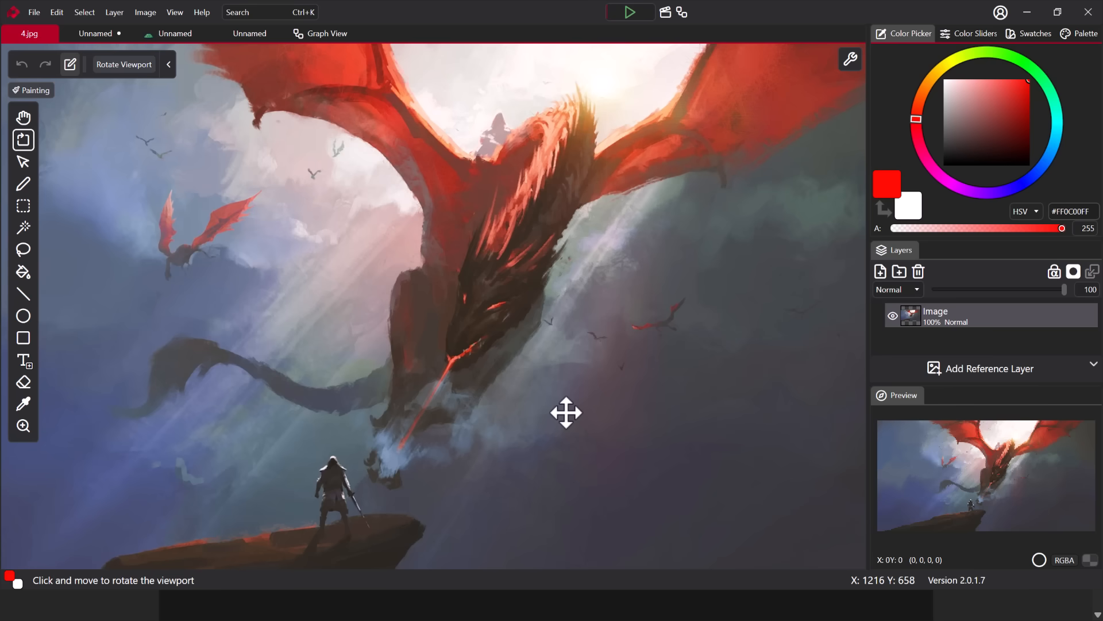
{"action": "mouse_move", "coordinate": [287, 222]}
{"action": "left_mouse_down"}
{"action": "mouse_move", "coordinate": [488, 289]}
{"action": "mouse_move", "coordinate": [258, 217]}
{"action": "mouse_move", "coordinate": [327, 217]}
{"action": "mouse_move", "coordinate": [278, 216]}
{"action": "left_mouse_up"}
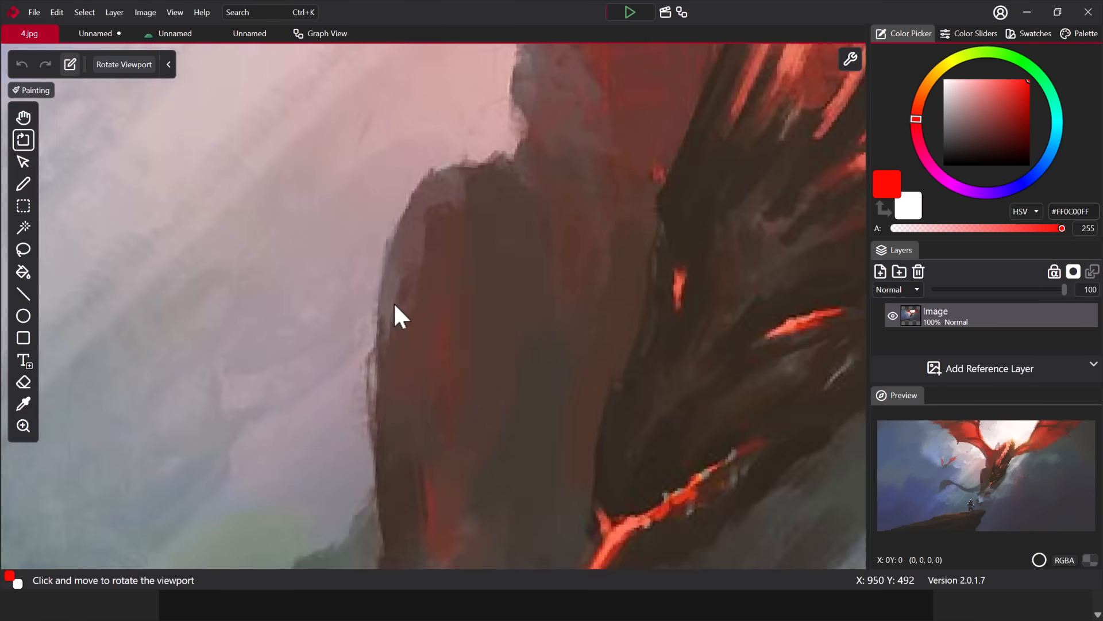
{"action": "scroll", "coordinate": [393, 301], "scroll_direction": "up", "scroll_amount": 5}
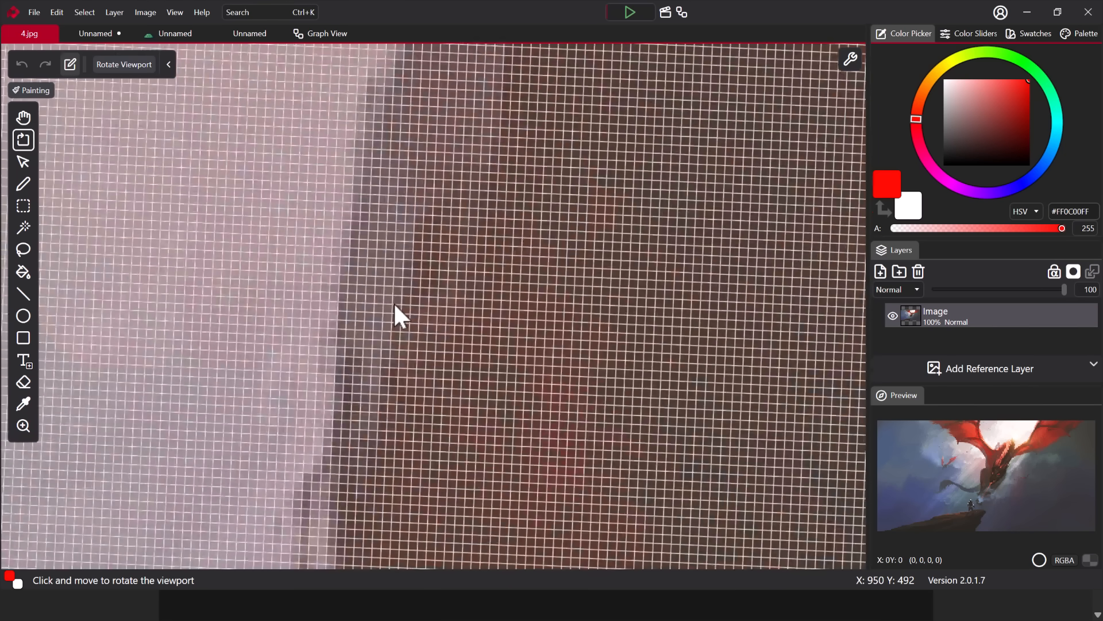
{"action": "scroll", "coordinate": [392, 296], "scroll_direction": "up", "scroll_amount": 3}
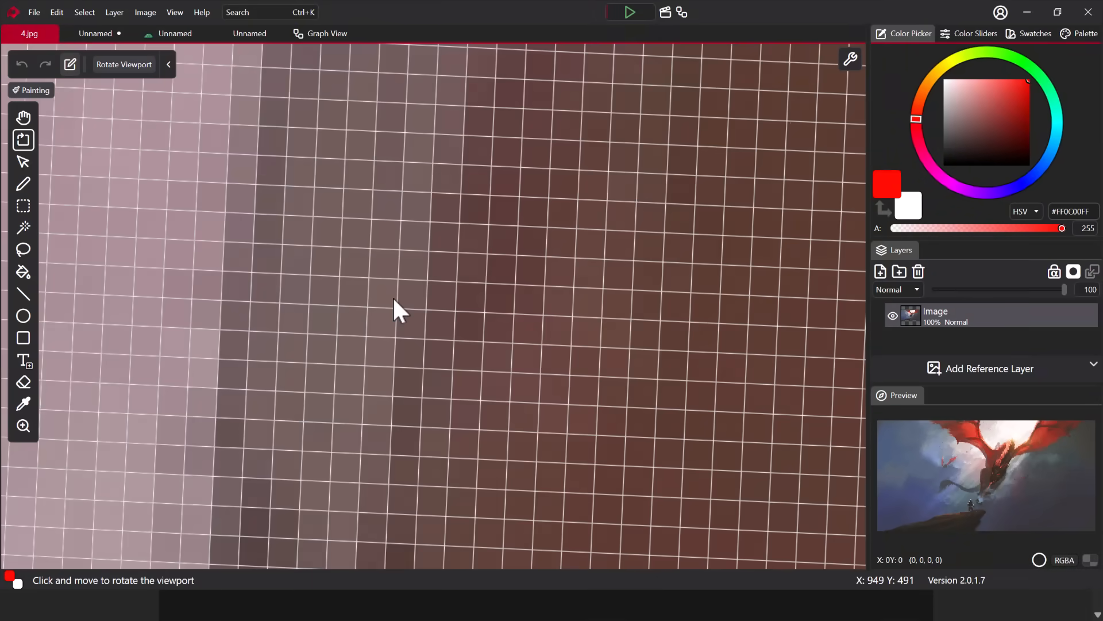
{"action": "scroll", "coordinate": [392, 296], "scroll_direction": "down", "scroll_amount": 3}
{"action": "scroll", "coordinate": [393, 300], "scroll_direction": "down", "scroll_amount": 8}
{"action": "scroll", "coordinate": [394, 300], "scroll_direction": "up", "scroll_amount": 2}
{"action": "scroll", "coordinate": [393, 299], "scroll_direction": "down", "scroll_amount": 2}
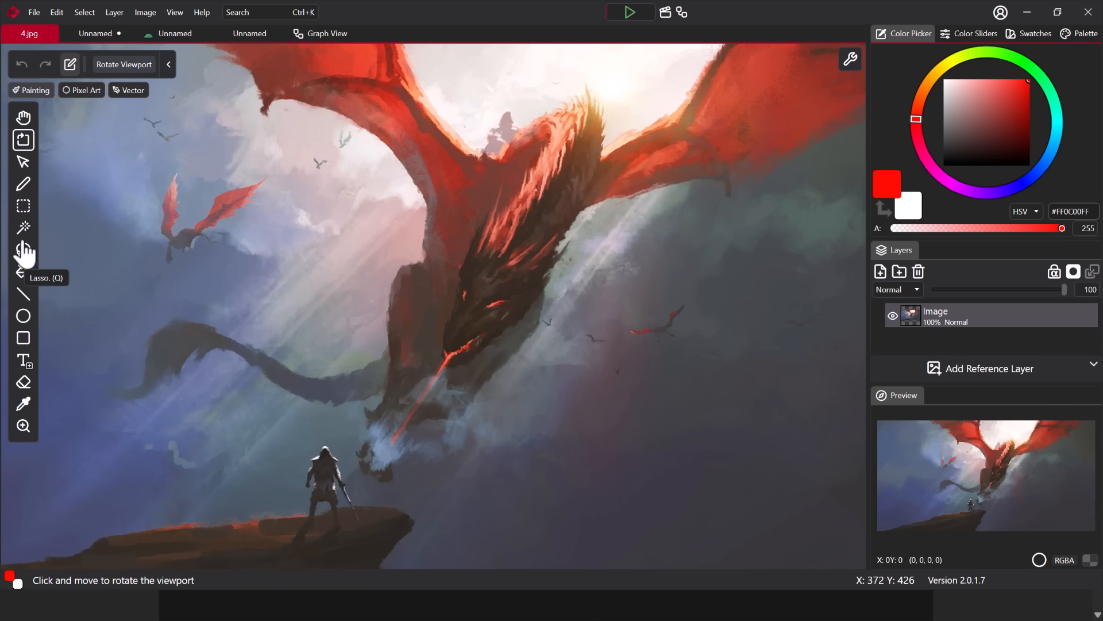
Step: Switch the toolset to Pixel Art, then to Vector
{"action": "mouse_move", "coordinate": [33, 84]}
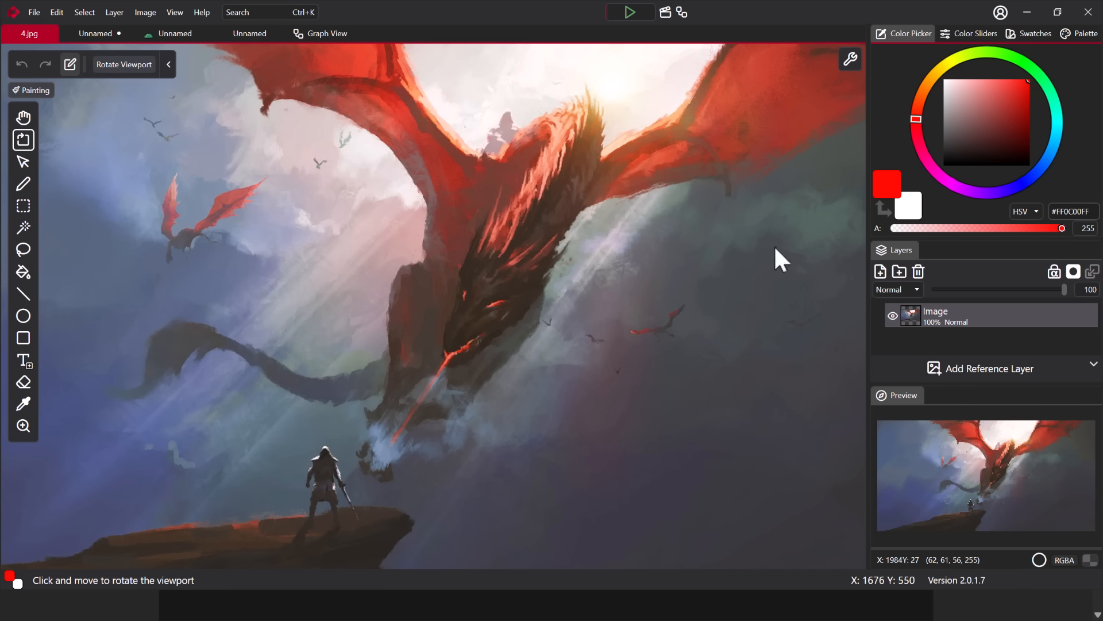
{"action": "left_click", "coordinate": [81, 90]}
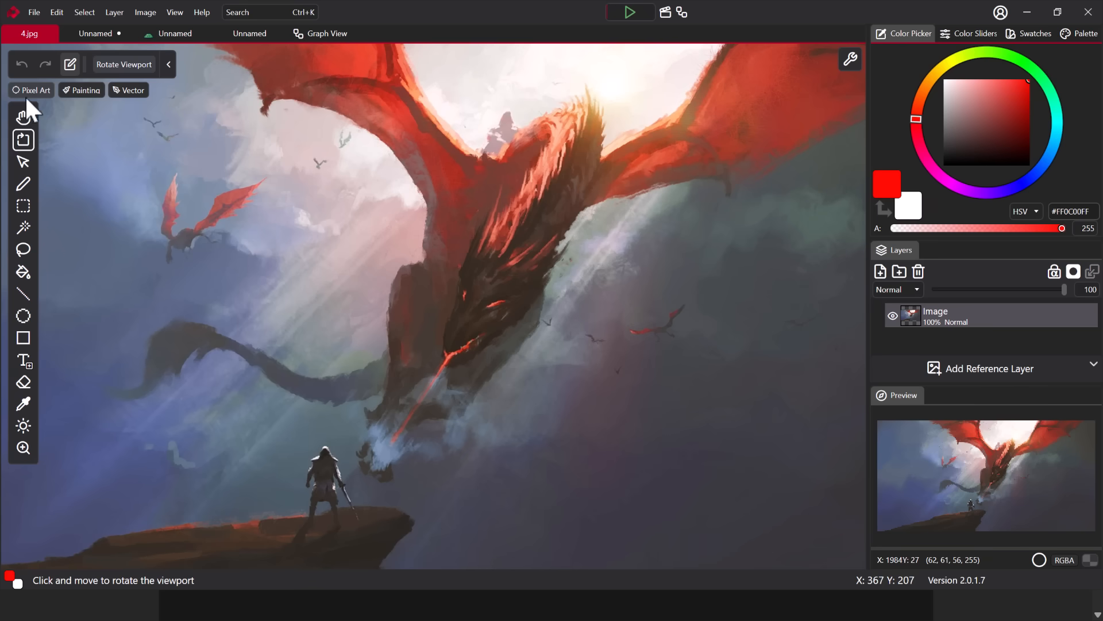
{"action": "left_click", "coordinate": [127, 90]}
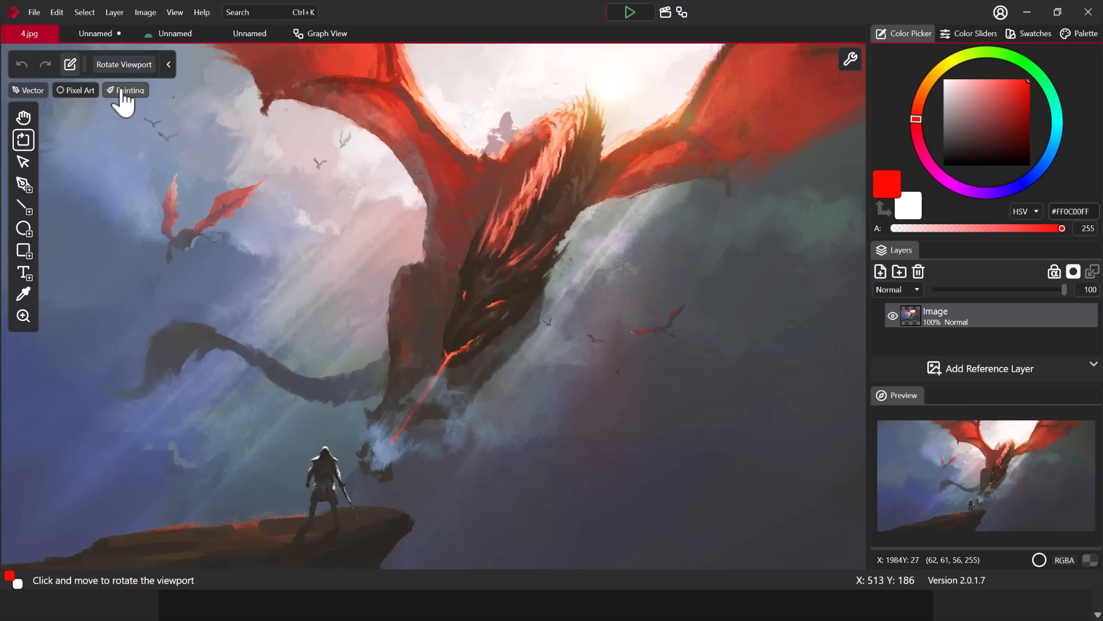
Step: Open the pixel-art tree document and play its animation briefly before stopping it
{"action": "left_click", "coordinate": [85, 33]}
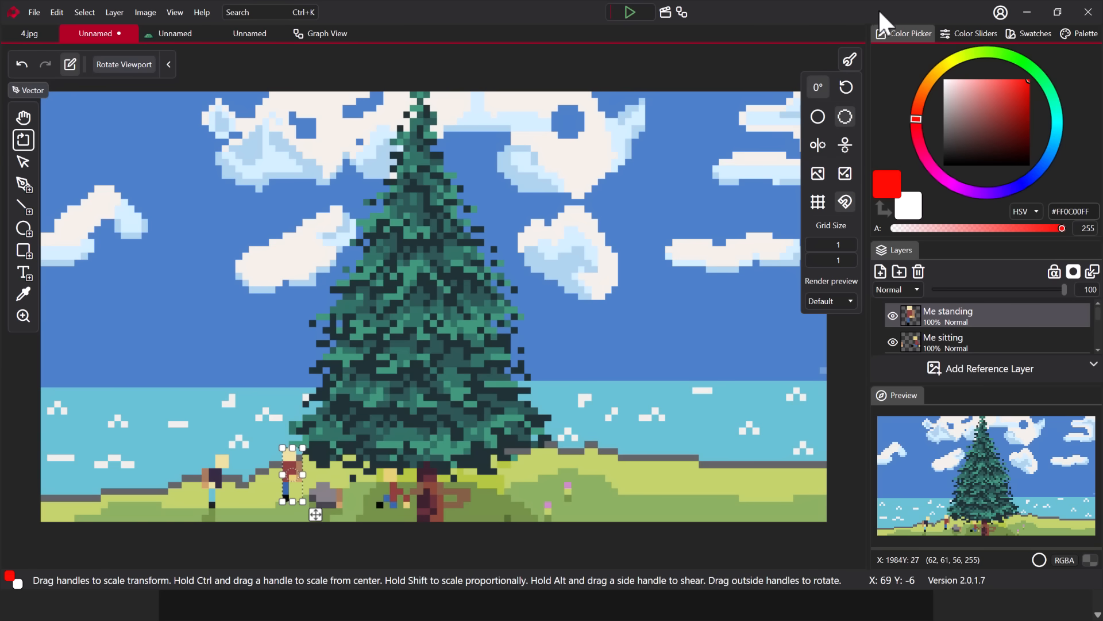
{"action": "left_click", "coordinate": [637, 16]}
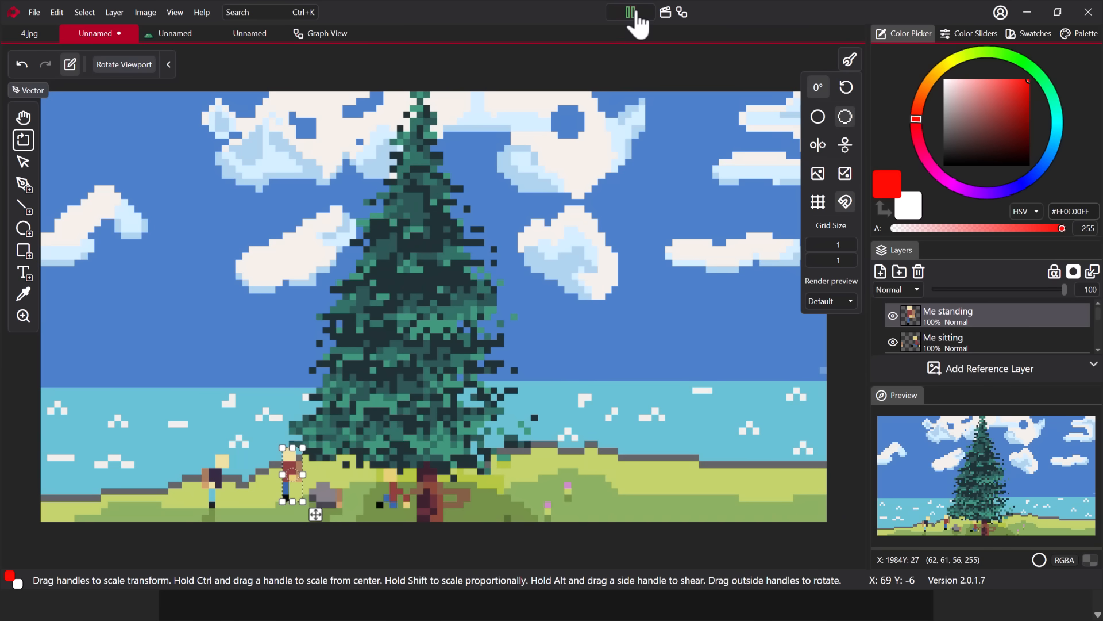
{"action": "left_click", "coordinate": [637, 16]}
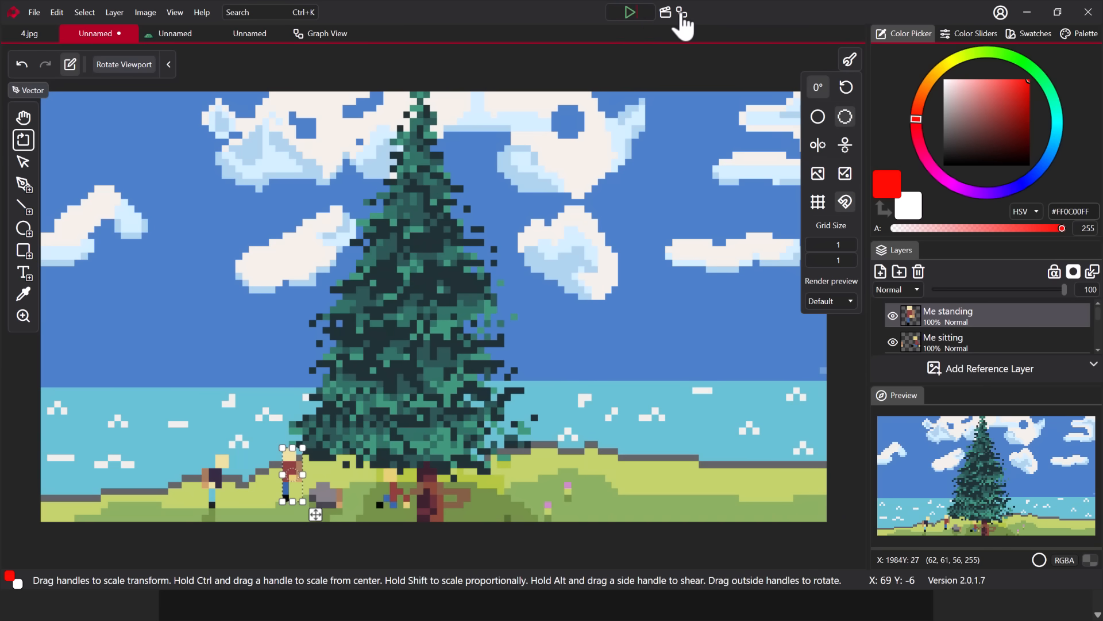
Step: Open the node graph of the tree document and examine the chain of Math and color nodes behind the animation
{"action": "left_click", "coordinate": [682, 14]}
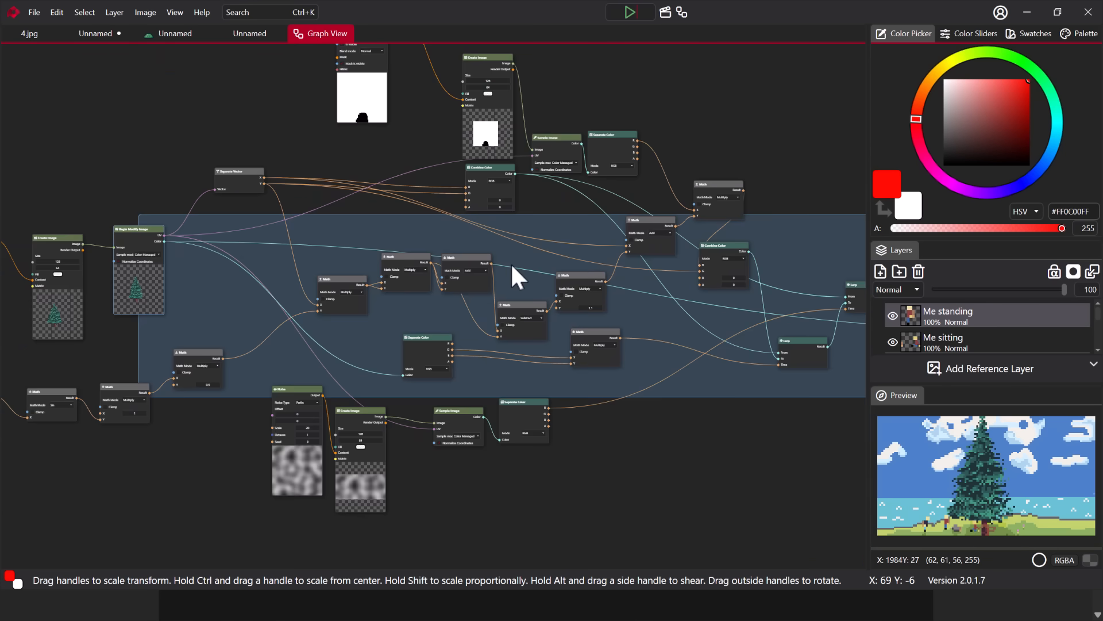
{"action": "scroll", "coordinate": [497, 327], "scroll_direction": "up", "scroll_amount": 8}
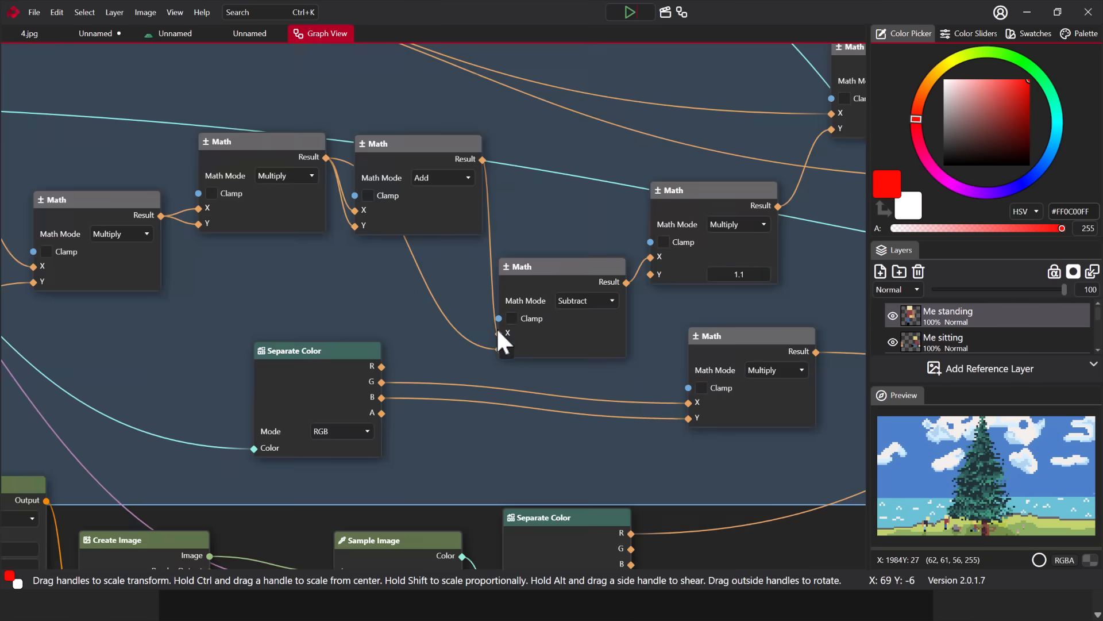
{"action": "left_click_drag", "start_coordinate": [147, 265], "coordinate": [602, 257]}
{"action": "scroll", "coordinate": [296, 219], "scroll_direction": "down", "scroll_amount": 4}
{"action": "left_click_drag", "start_coordinate": [295, 219], "coordinate": [849, 278]}
{"action": "scroll", "coordinate": [420, 269], "scroll_direction": "up", "scroll_amount": 7}
{"action": "scroll", "coordinate": [420, 269], "scroll_direction": "down", "scroll_amount": 4}
{"action": "left_click_drag", "start_coordinate": [522, 195], "coordinate": [713, 191]}
{"action": "left_click_drag", "start_coordinate": [405, 265], "coordinate": [69, 314]}
{"action": "left_click_drag", "start_coordinate": [491, 266], "coordinate": [192, 291]}
{"action": "left_click_drag", "start_coordinate": [606, 235], "coordinate": [250, 260]}
{"action": "left_click_drag", "start_coordinate": [650, 225], "coordinate": [160, 236]}
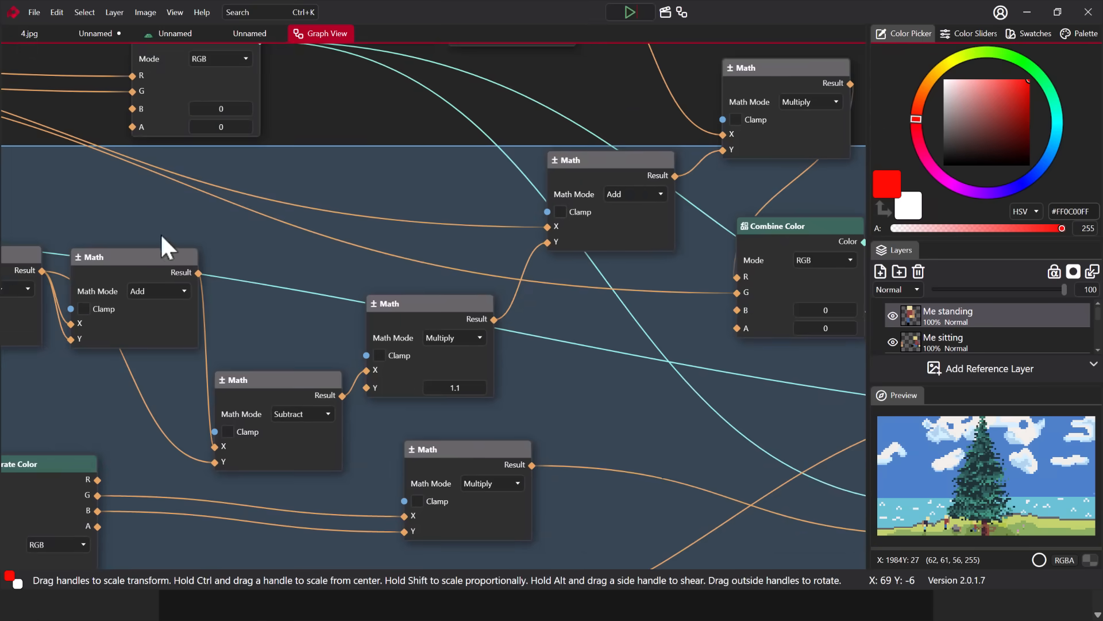
{"action": "left_click_drag", "start_coordinate": [448, 224], "coordinate": [216, 207]}
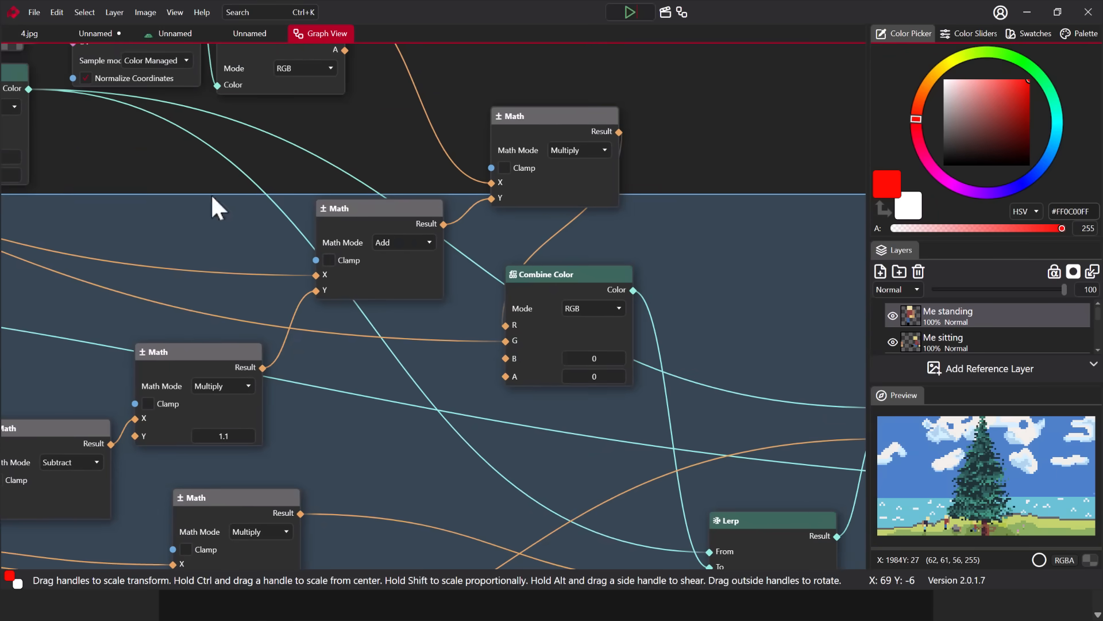
Step: Preview the slime document's animation and look at its node graph before returning to the canvas
{"action": "left_click", "coordinate": [171, 34]}
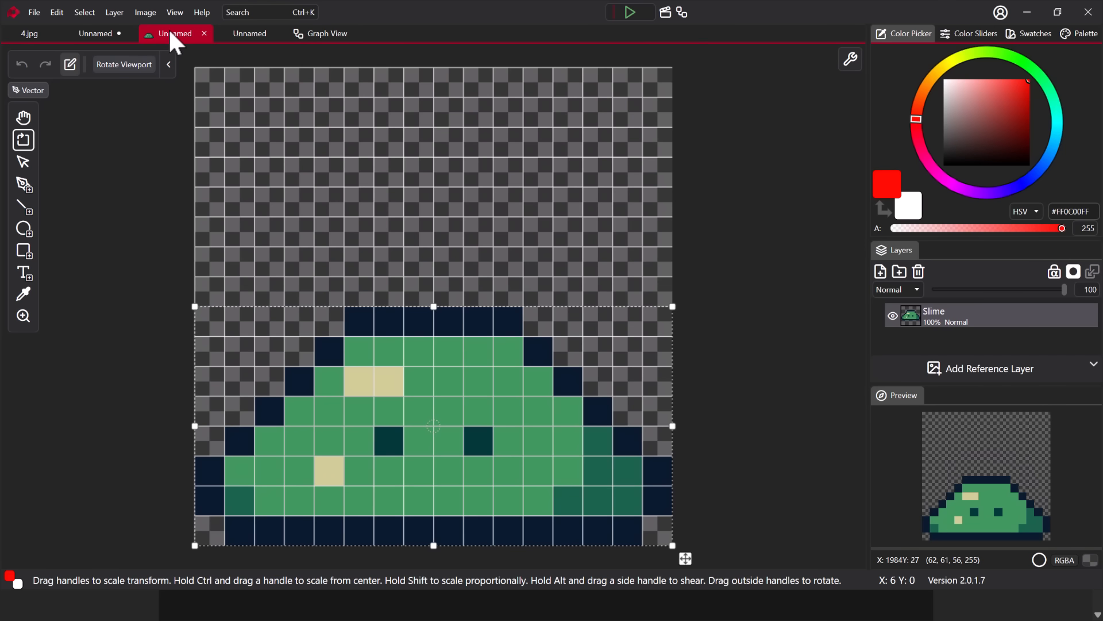
{"action": "left_click", "coordinate": [630, 13]}
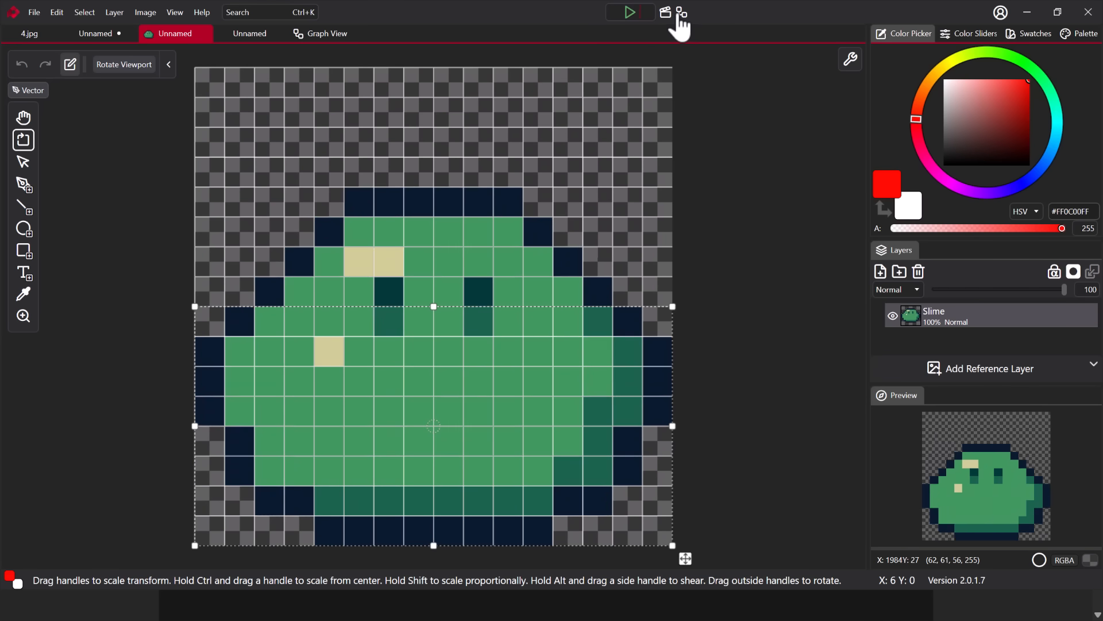
{"action": "left_click", "coordinate": [682, 12]}
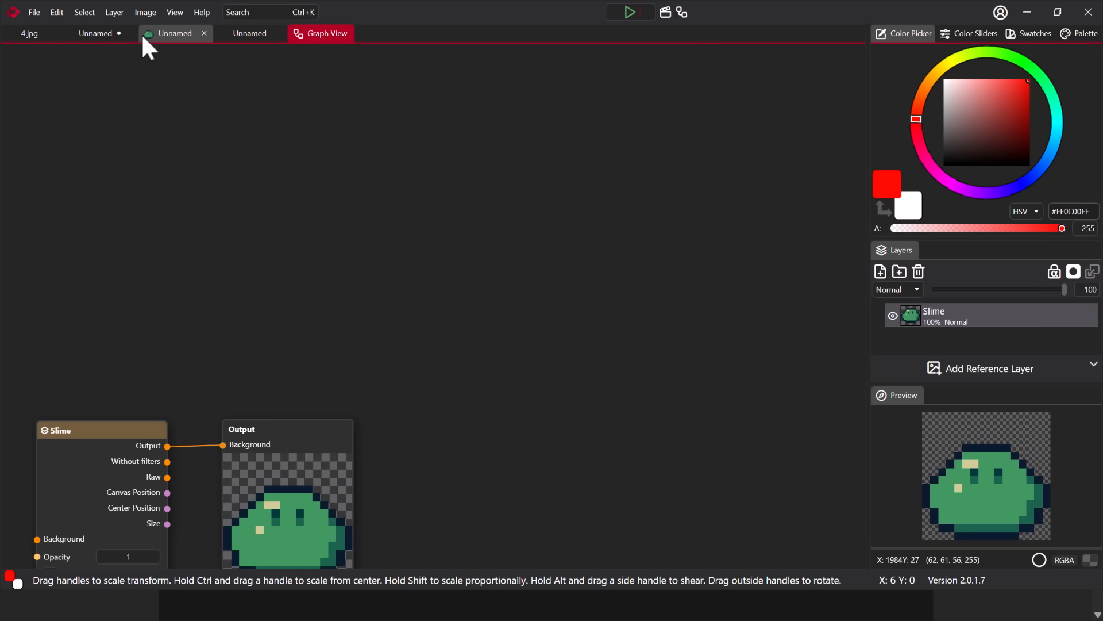
{"action": "left_click", "coordinate": [173, 34]}
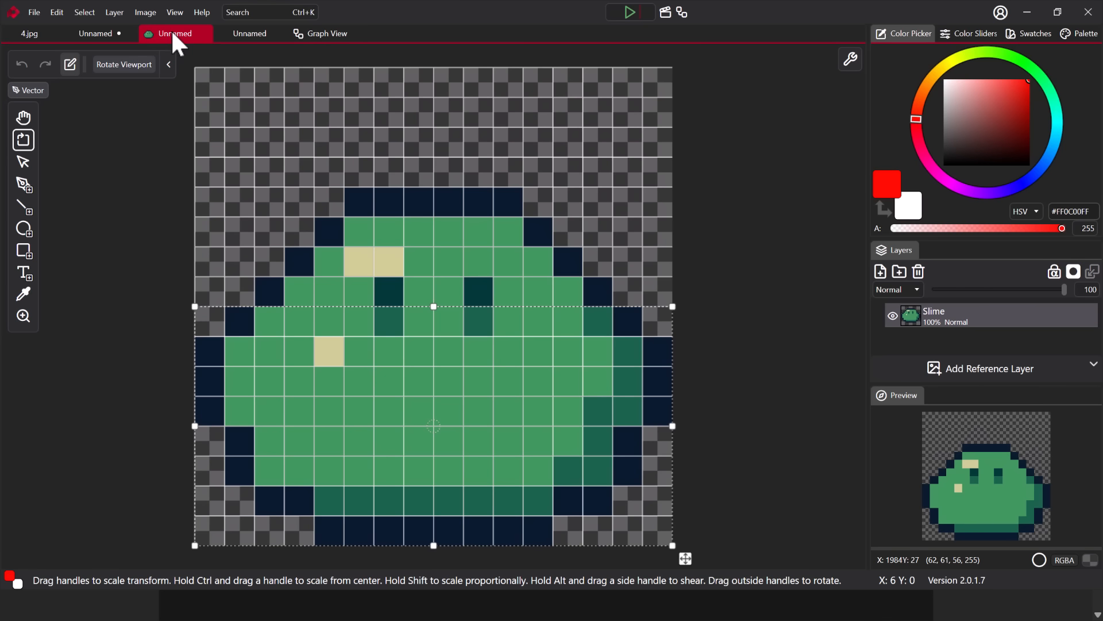
Step: Show the slime's timeline with onion skinning enabled and play its frame animation briefly
{"action": "left_click", "coordinate": [664, 13]}
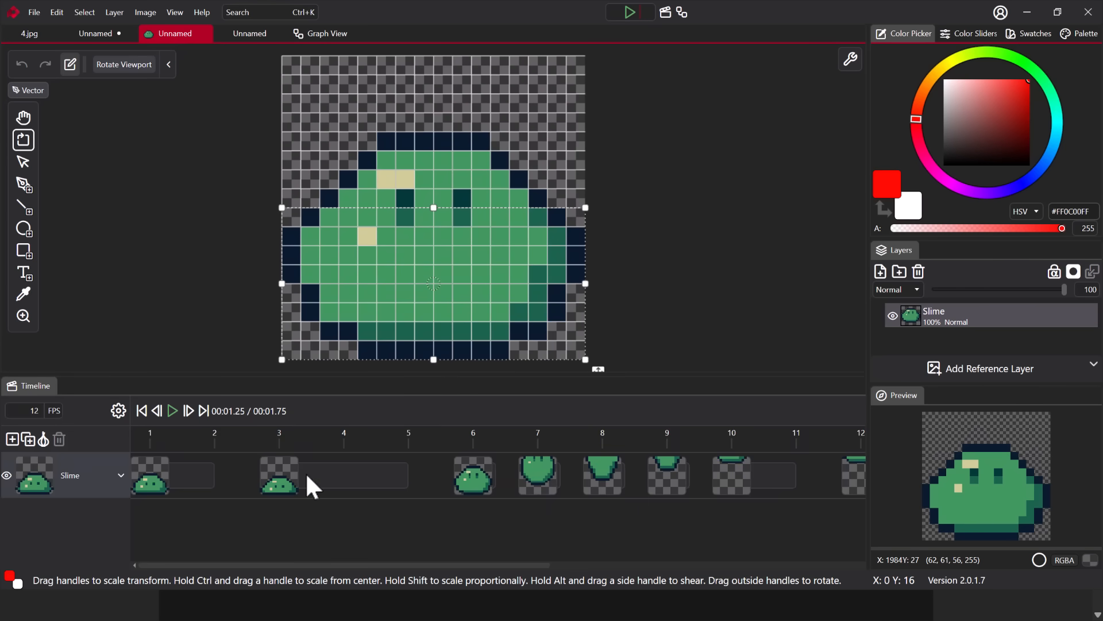
{"action": "left_click", "coordinate": [43, 439]}
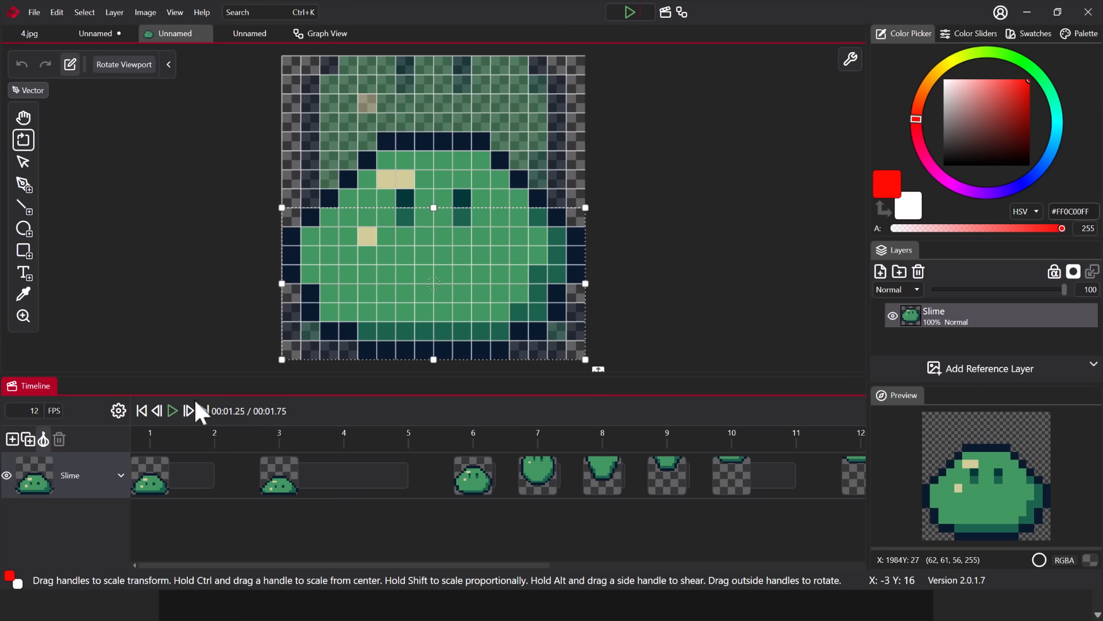
{"action": "left_click", "coordinate": [172, 410]}
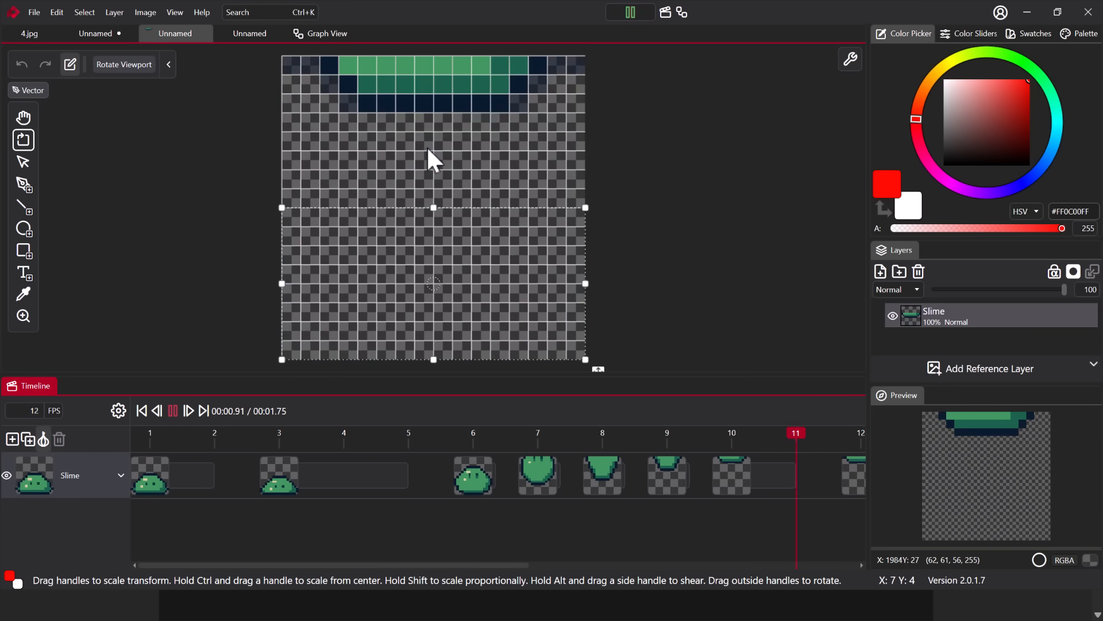
{"action": "left_click", "coordinate": [174, 411]}
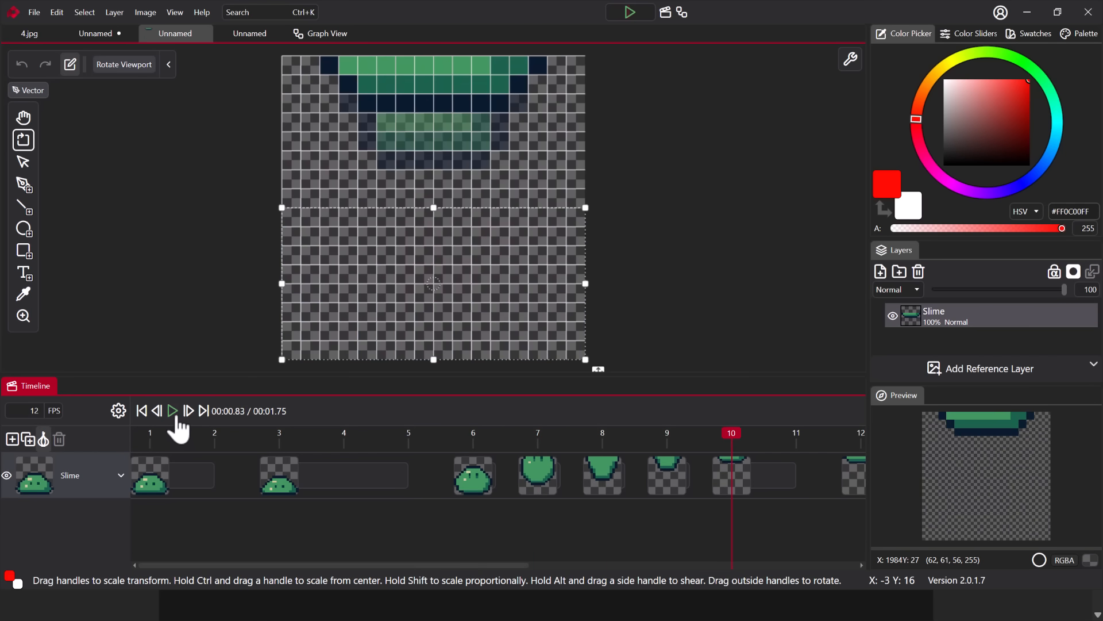
Step: Open the glowing particle sphere document and play its animation briefly before stopping it
{"action": "left_click", "coordinate": [242, 33]}
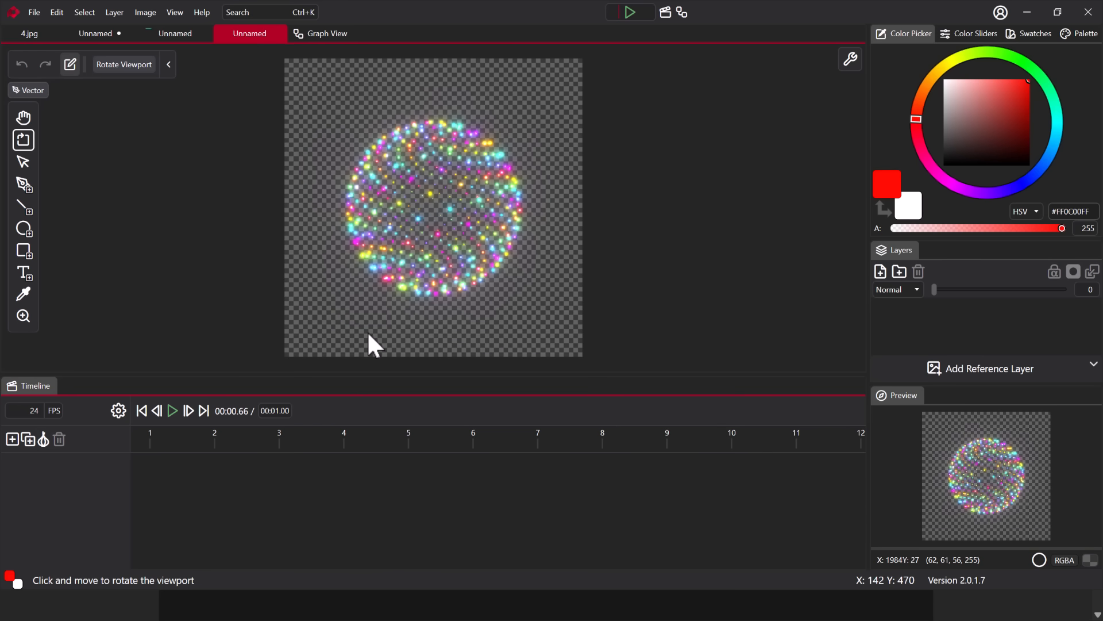
{"action": "left_click", "coordinate": [631, 12]}
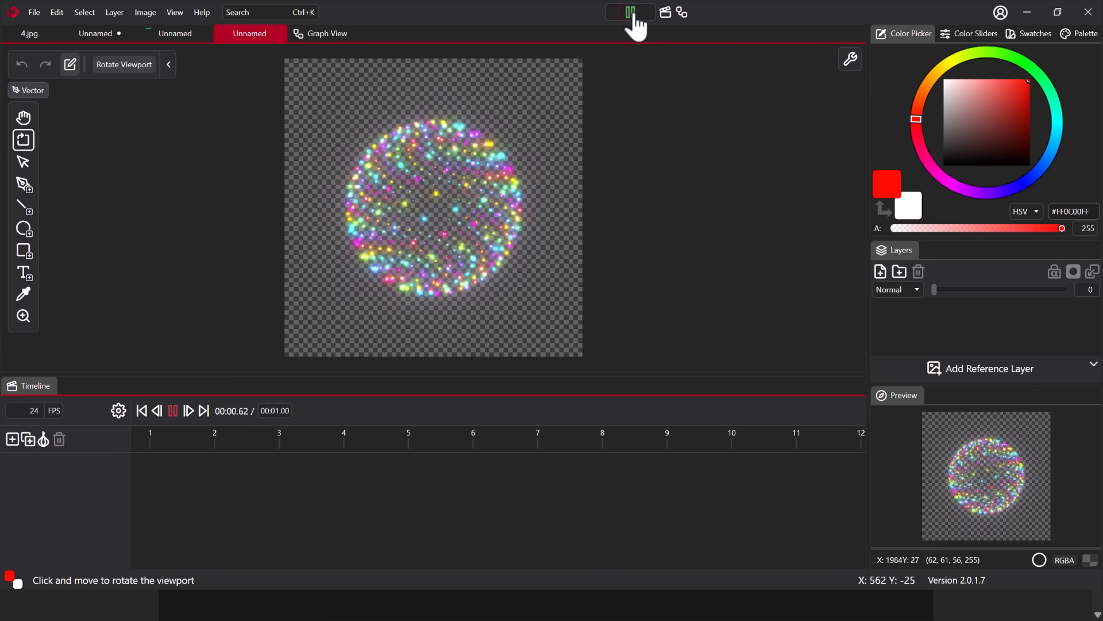
{"action": "left_click", "coordinate": [635, 17]}
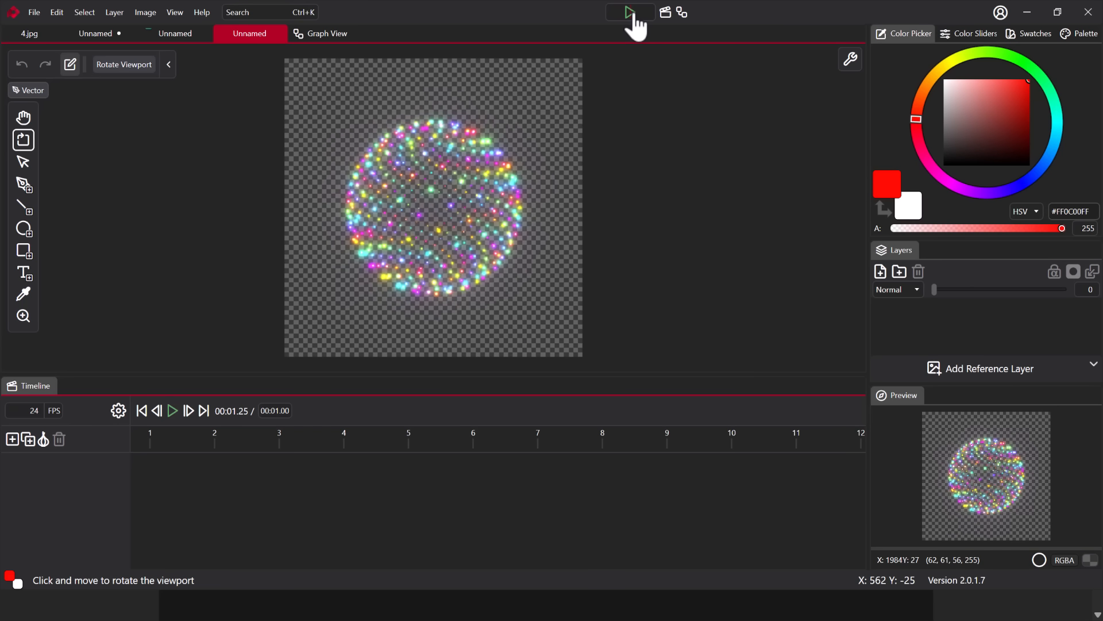
Step: Open the sphere document's node graph and inspect the Shader node's code in the expanded editor
{"action": "left_click", "coordinate": [683, 13]}
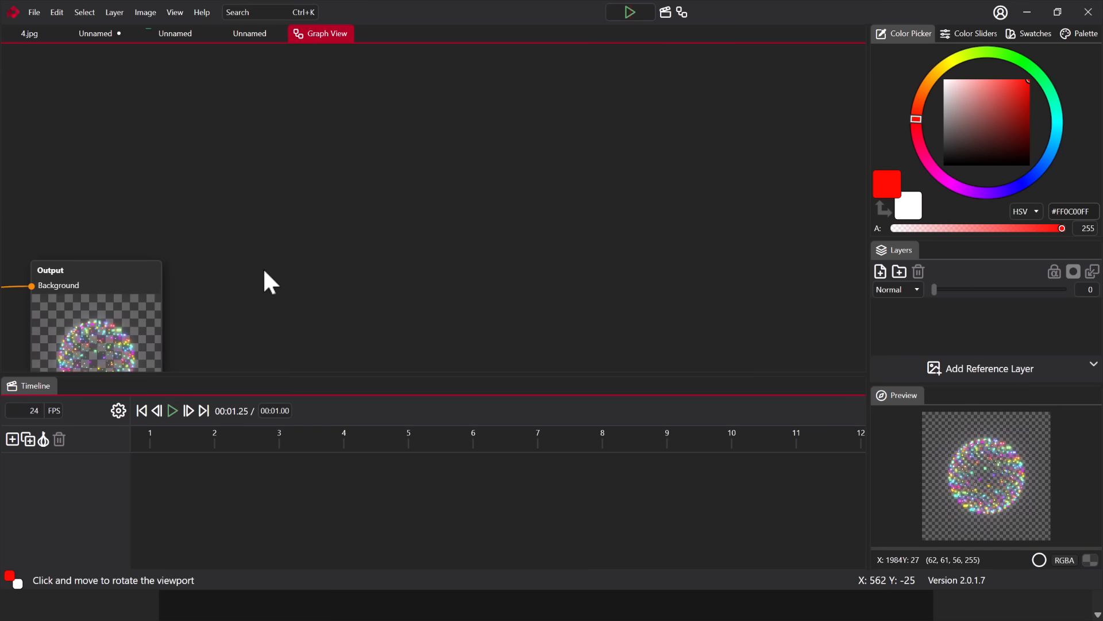
{"action": "left_click_drag", "start_coordinate": [264, 272], "coordinate": [309, 140]}
{"action": "scroll", "coordinate": [275, 217], "scroll_direction": "up", "scroll_amount": 5}
{"action": "left_click_drag", "start_coordinate": [276, 216], "coordinate": [820, 180]}
{"action": "left_click_drag", "start_coordinate": [160, 233], "coordinate": [521, 216]}
{"action": "scroll", "coordinate": [521, 215], "scroll_direction": "down", "scroll_amount": 1}
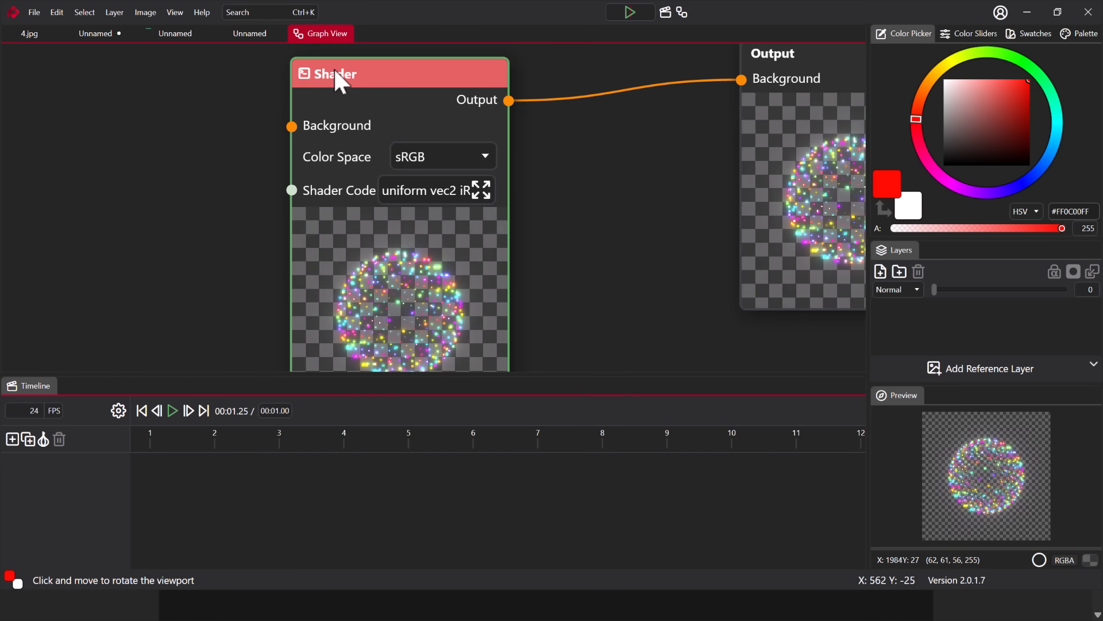
{"action": "left_click", "coordinate": [481, 192]}
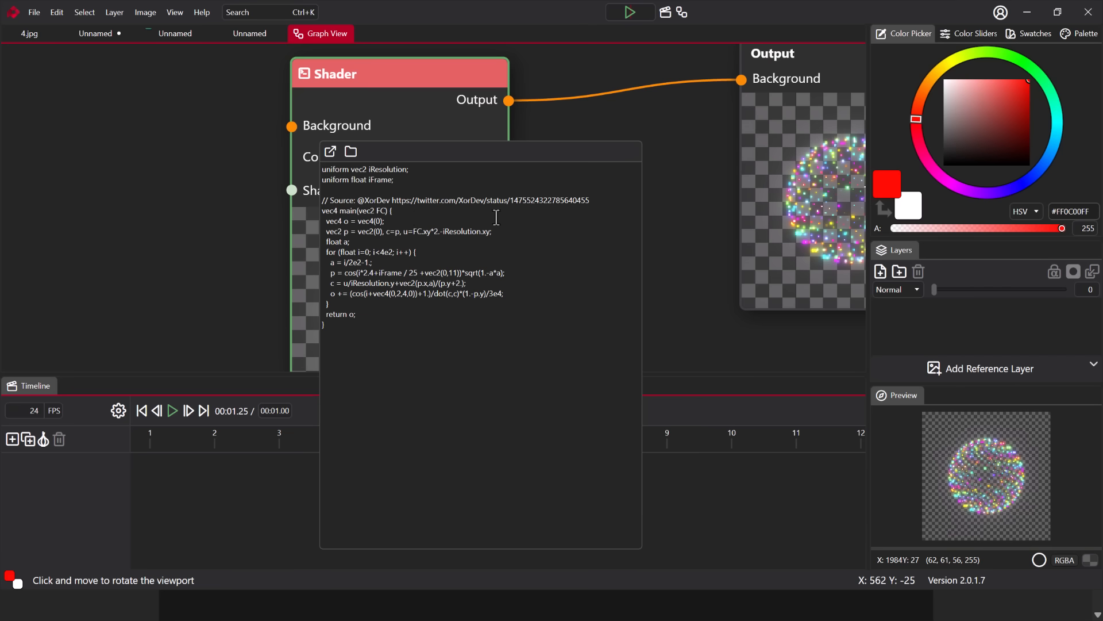
{"action": "left_click", "coordinate": [577, 125]}
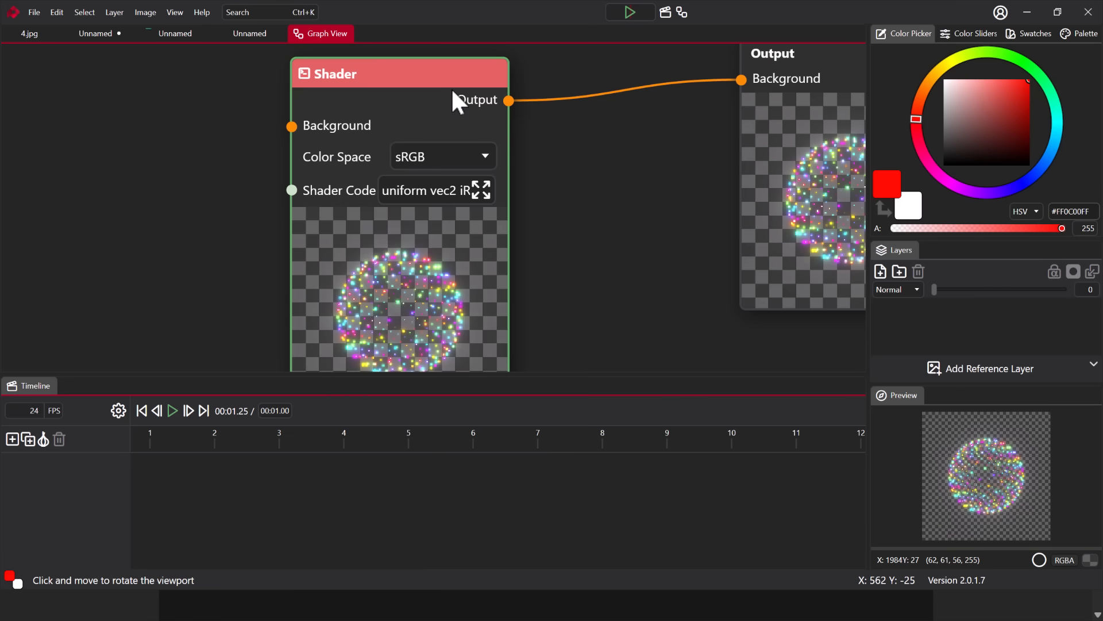
Step: Return to the 4.jpg dragon painting and view the list of available toolsets
{"action": "left_click", "coordinate": [233, 32]}
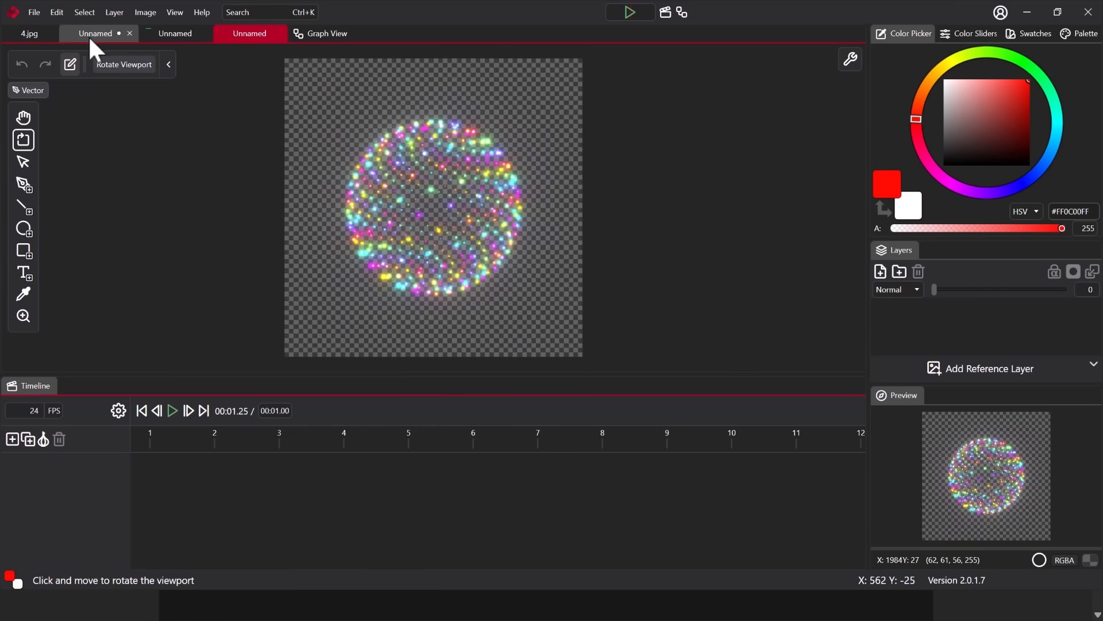
{"action": "left_click", "coordinate": [26, 34]}
{"action": "scroll", "coordinate": [554, 236], "scroll_direction": "up", "scroll_amount": 5}
{"action": "left_click_drag", "start_coordinate": [506, 202], "coordinate": [613, 269]}
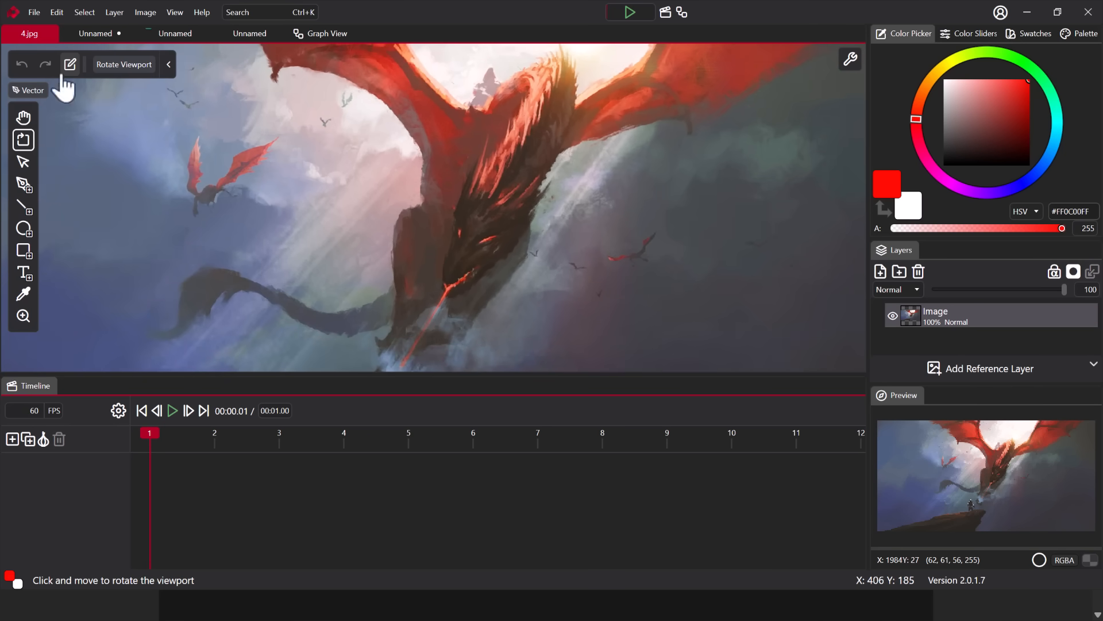
{"action": "mouse_move", "coordinate": [36, 89]}
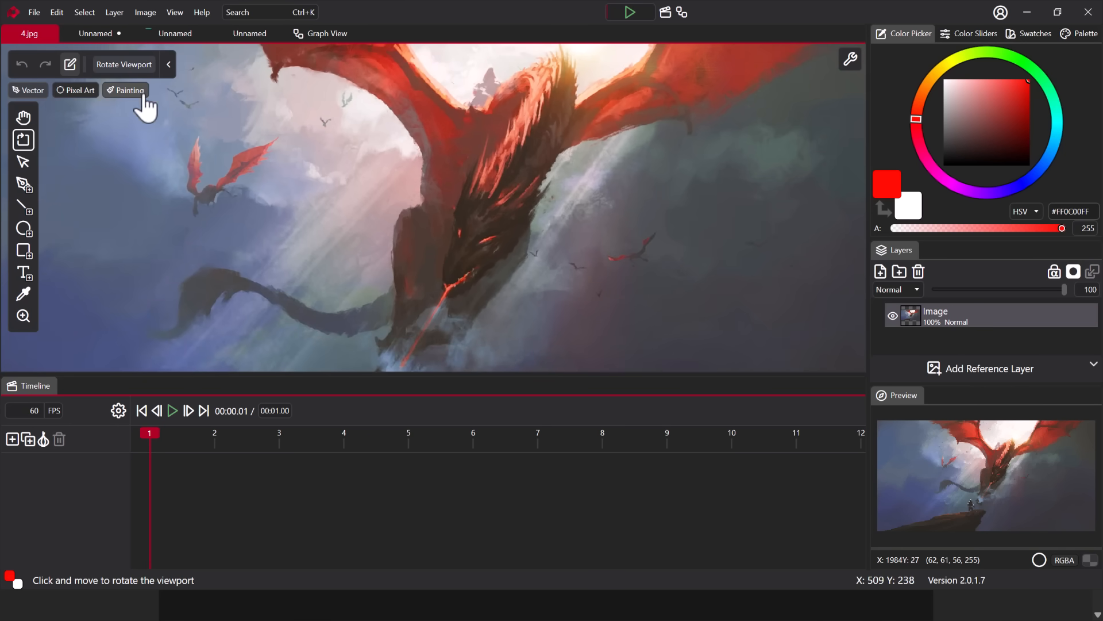
Step: Create a new blank image with a width and height of 64 px
{"action": "left_click", "coordinate": [36, 7]}
{"action": "left_click", "coordinate": [43, 29]}
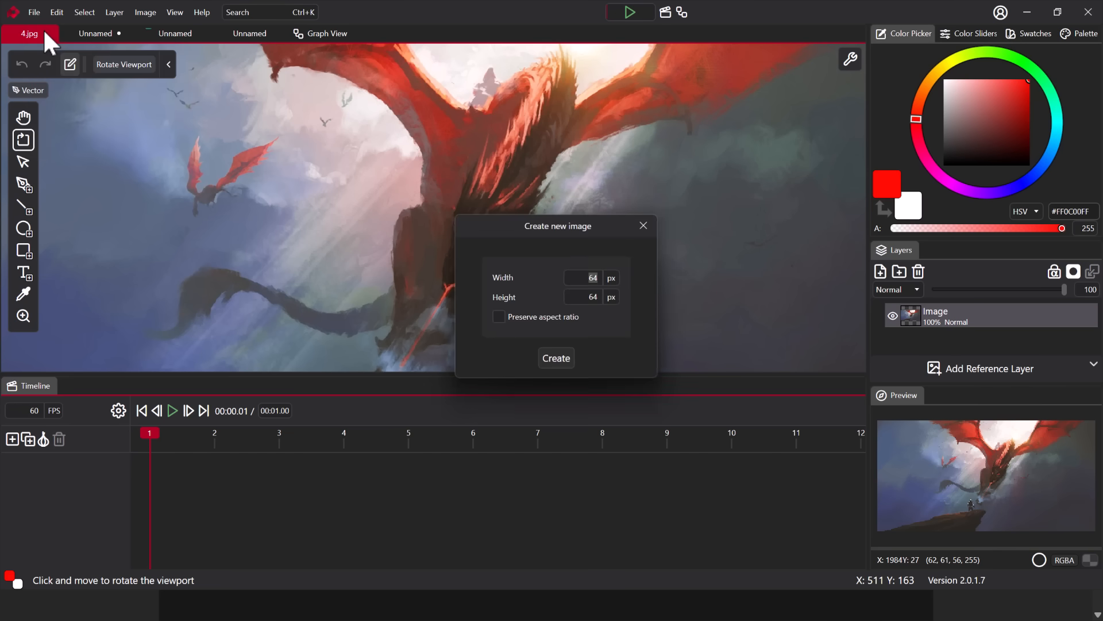
{"action": "left_click", "coordinate": [556, 358]}
Step: Examine the new canvas's pixel grid and the viewport's gridline and snapping options
{"action": "scroll", "coordinate": [549, 339], "scroll_direction": "up", "scroll_amount": 3}
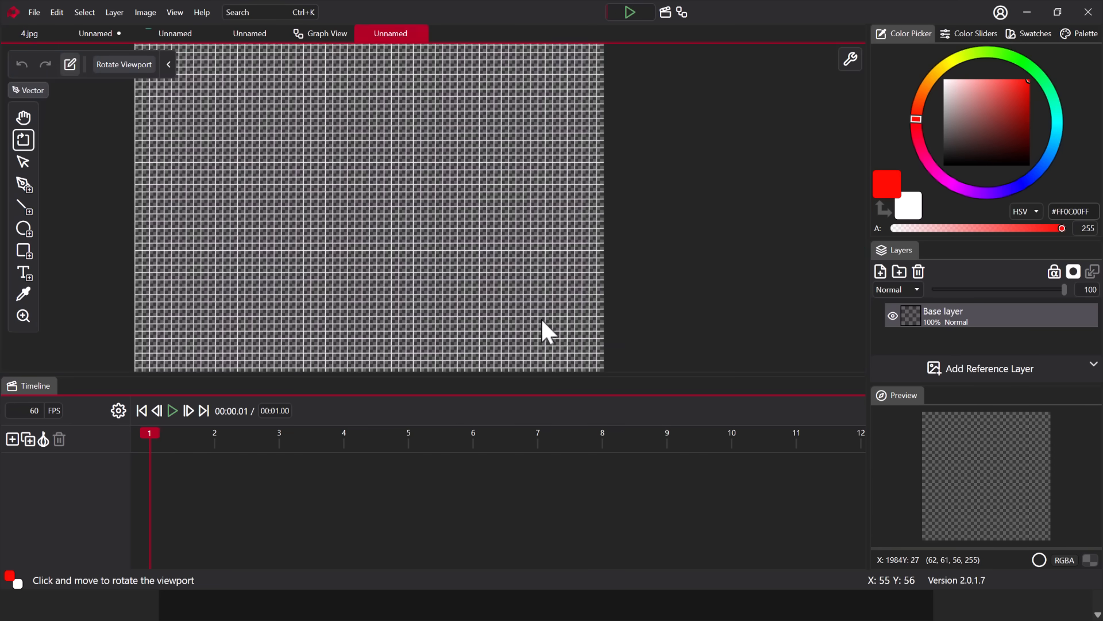
{"action": "scroll", "coordinate": [540, 317], "scroll_direction": "up", "scroll_amount": 5}
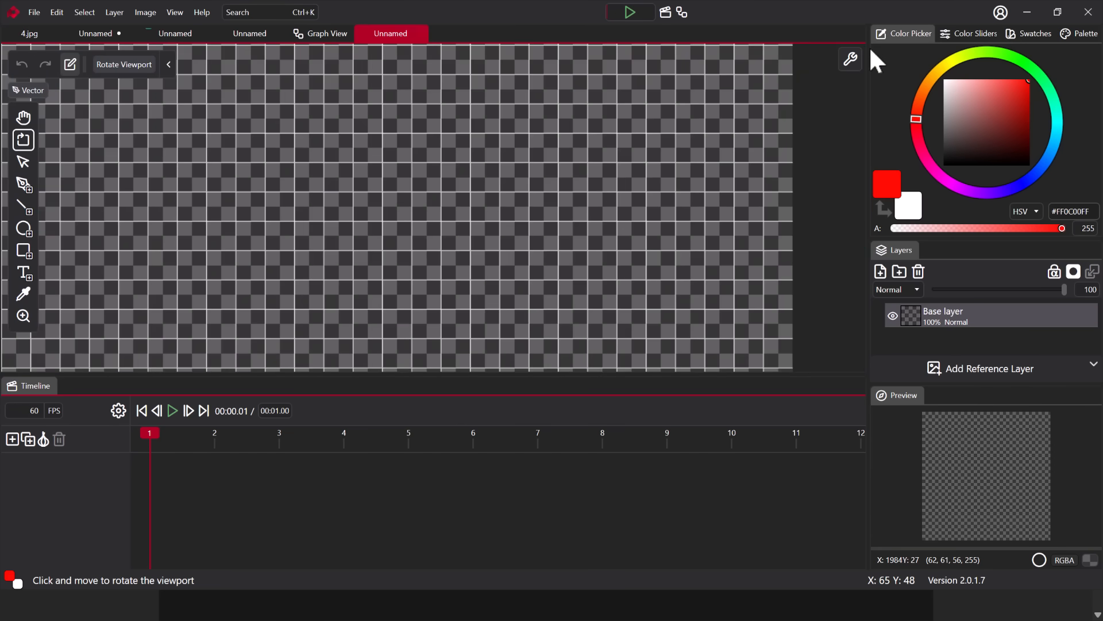
{"action": "left_click", "coordinate": [850, 60]}
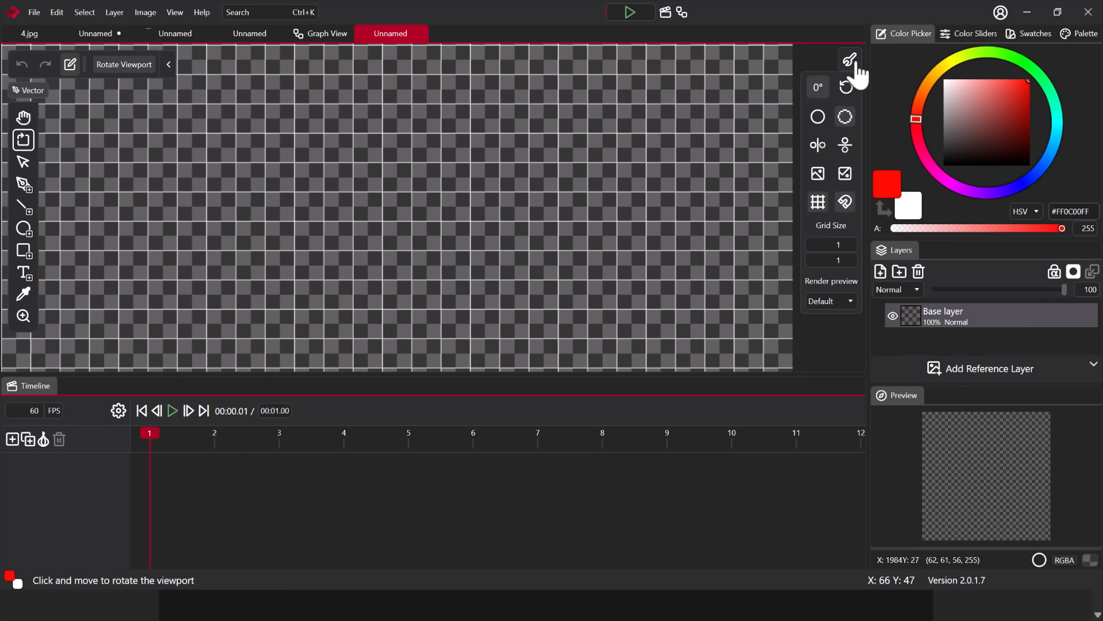
{"action": "left_click", "coordinate": [816, 203]}
{"action": "left_click", "coordinate": [847, 205]}
{"action": "left_click", "coordinate": [849, 61]}
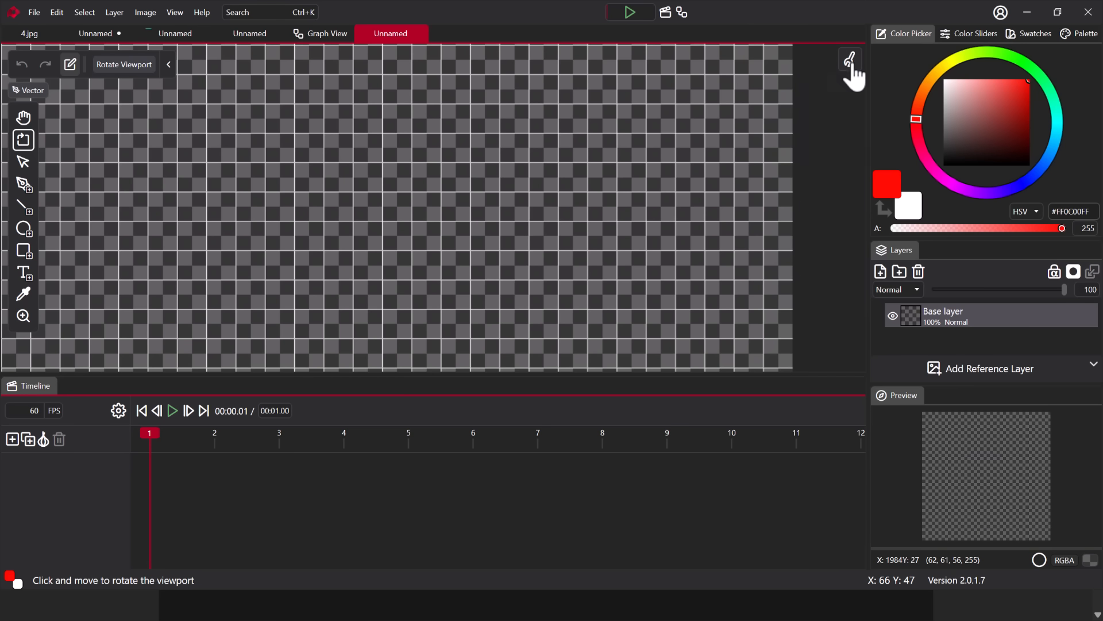
Step: Hide the overlays on the viewport and show them again
{"action": "left_click", "coordinate": [177, 12]}
{"action": "left_click", "coordinate": [205, 123]}
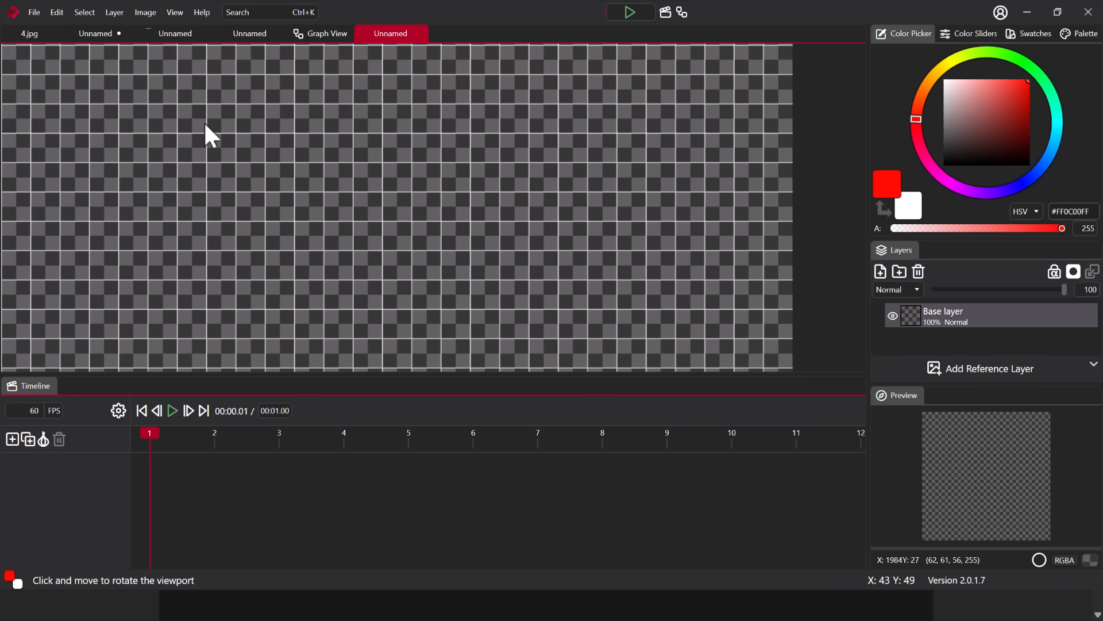
{"action": "left_click", "coordinate": [175, 12]}
{"action": "left_click", "coordinate": [201, 122]}
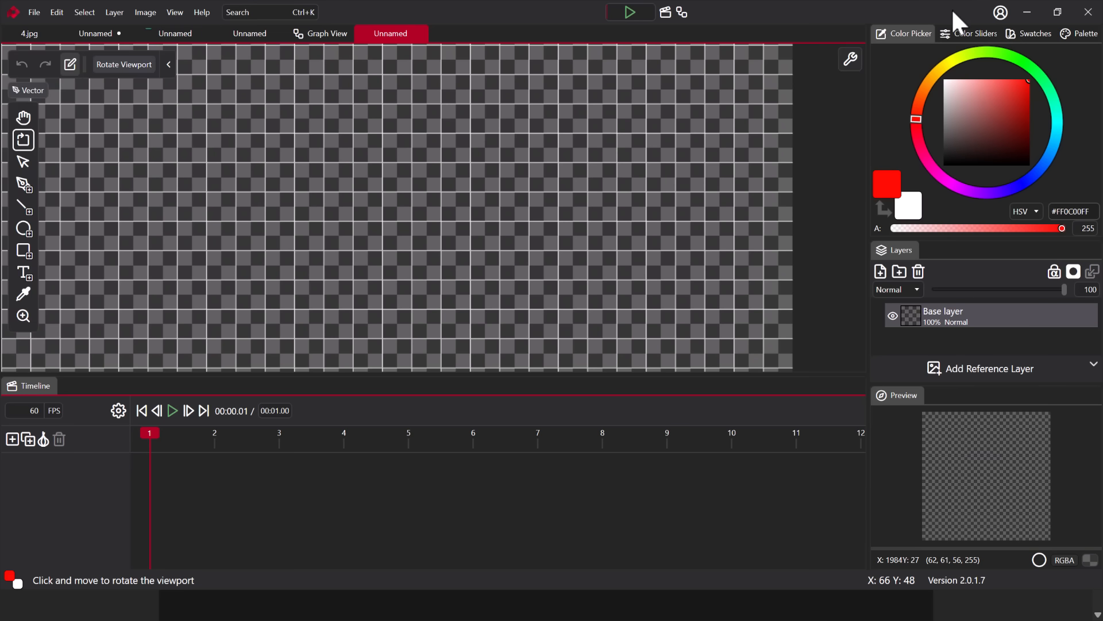
Step: Look through the palette, swatches and color sliders, and return to the color picker
{"action": "left_click", "coordinate": [1078, 36]}
{"action": "left_click", "coordinate": [1033, 33]}
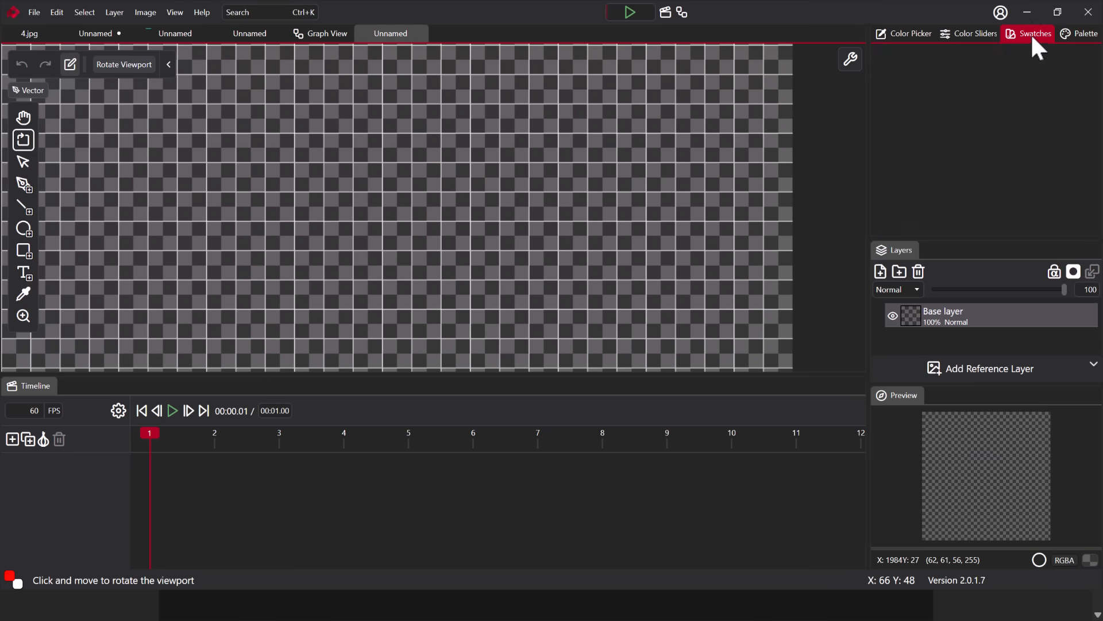
{"action": "left_click", "coordinate": [977, 33]}
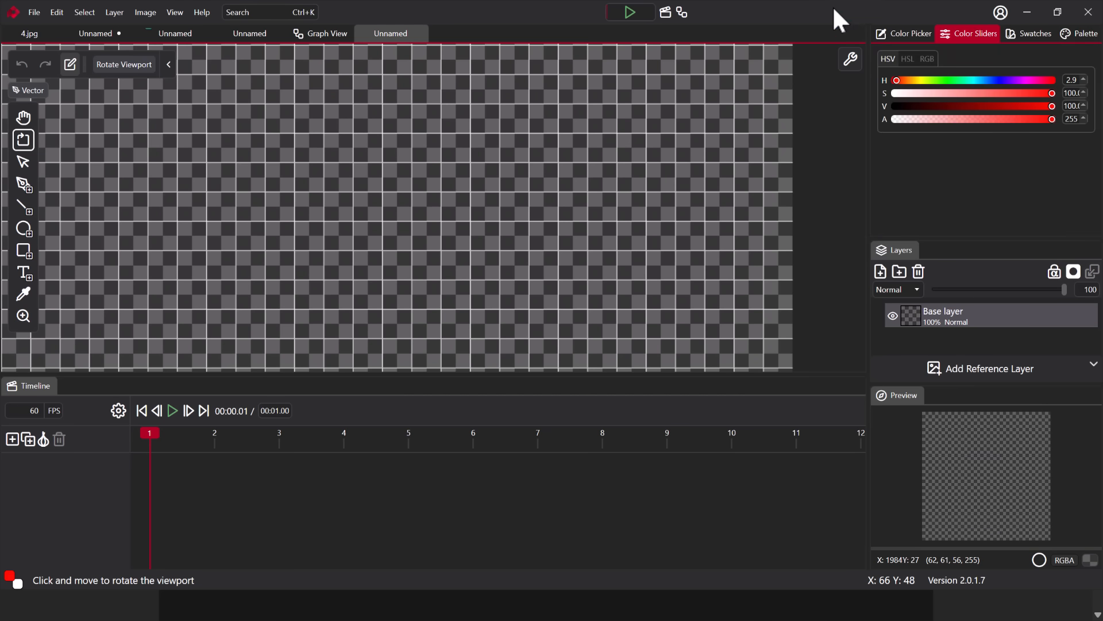
{"action": "left_click", "coordinate": [912, 32]}
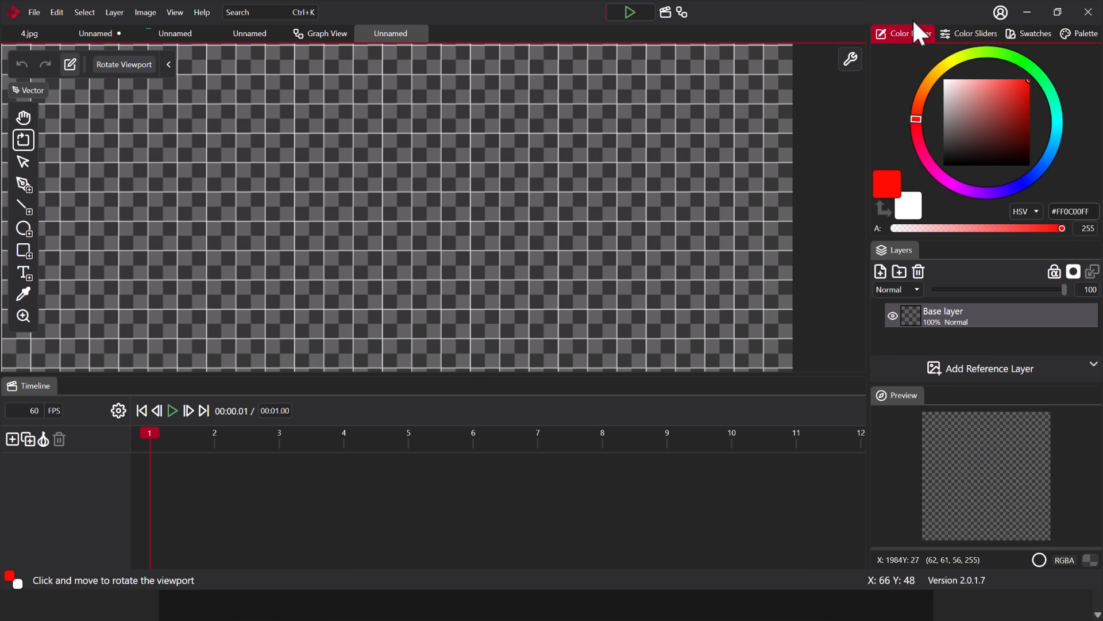
Step: Draw a large red vector ellipse across the blank canvas and undo it
{"action": "scroll", "coordinate": [550, 163], "scroll_direction": "down", "scroll_amount": 4}
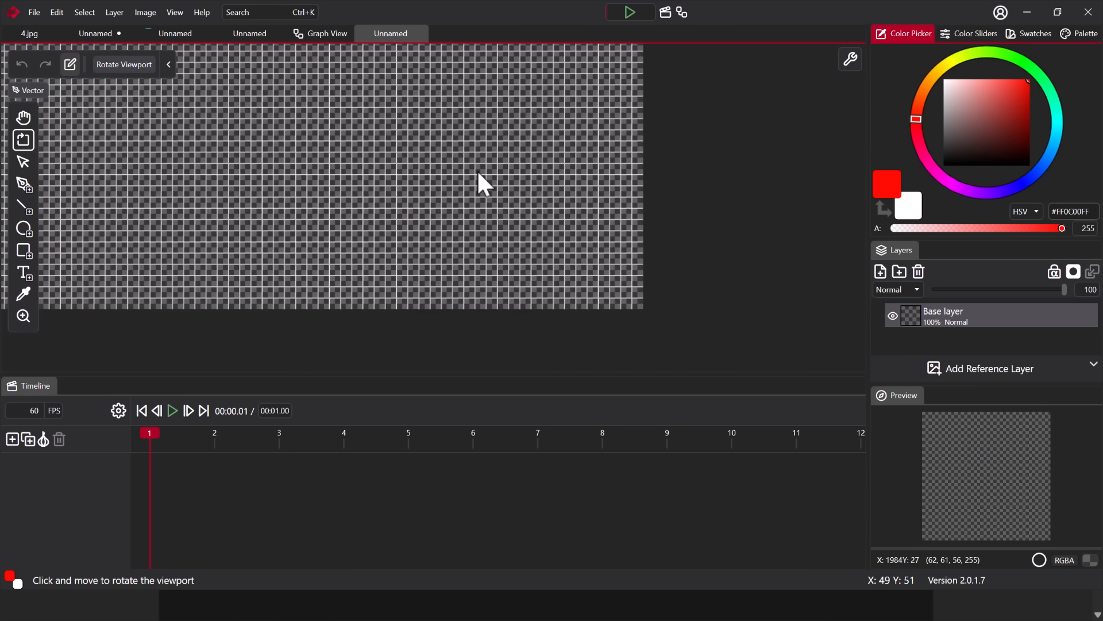
{"action": "key", "text": "space"}
{"action": "left_click_drag", "start_coordinate": [478, 173], "coordinate": [569, 215]}
{"action": "key", "text": "space"}
{"action": "key", "text": "space"}
{"action": "scroll", "coordinate": [561, 236], "scroll_direction": "down", "scroll_amount": 3}
{"action": "key", "text": "space"}
{"action": "left_click_drag", "start_coordinate": [557, 219], "coordinate": [478, 254]}
{"action": "key", "text": "space"}
{"action": "scroll", "coordinate": [478, 250], "scroll_direction": "down", "scroll_amount": 2}
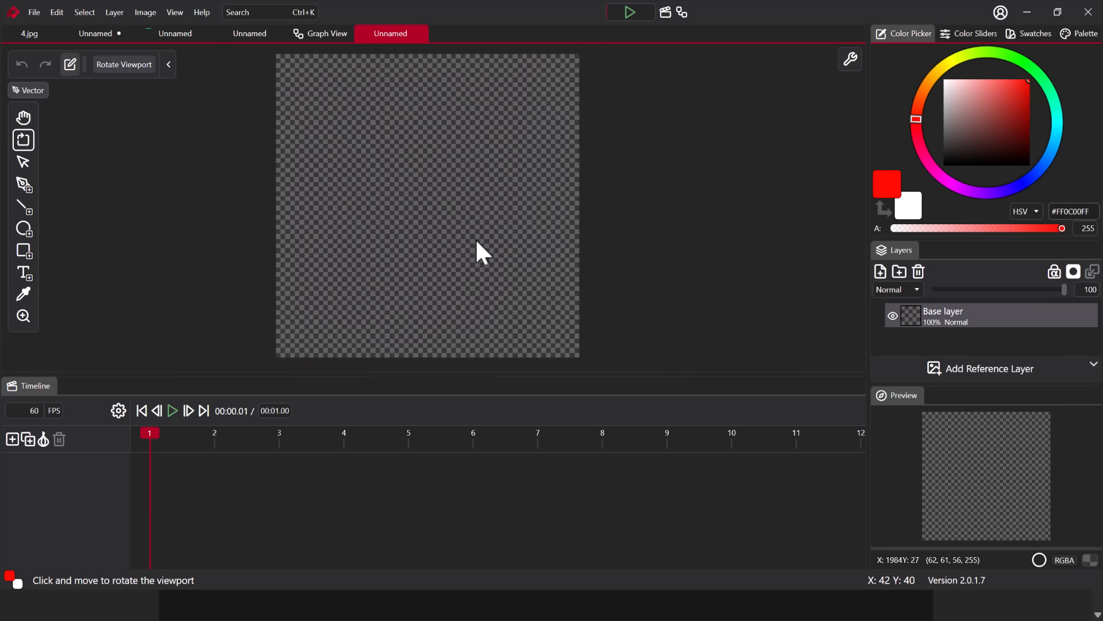
{"action": "left_click", "coordinate": [23, 228]}
{"action": "mouse_move", "coordinate": [295, 129]}
{"action": "left_mouse_down"}
{"action": "mouse_move", "coordinate": [512, 254]}
{"action": "mouse_move", "coordinate": [552, 327]}
{"action": "left_mouse_up"}
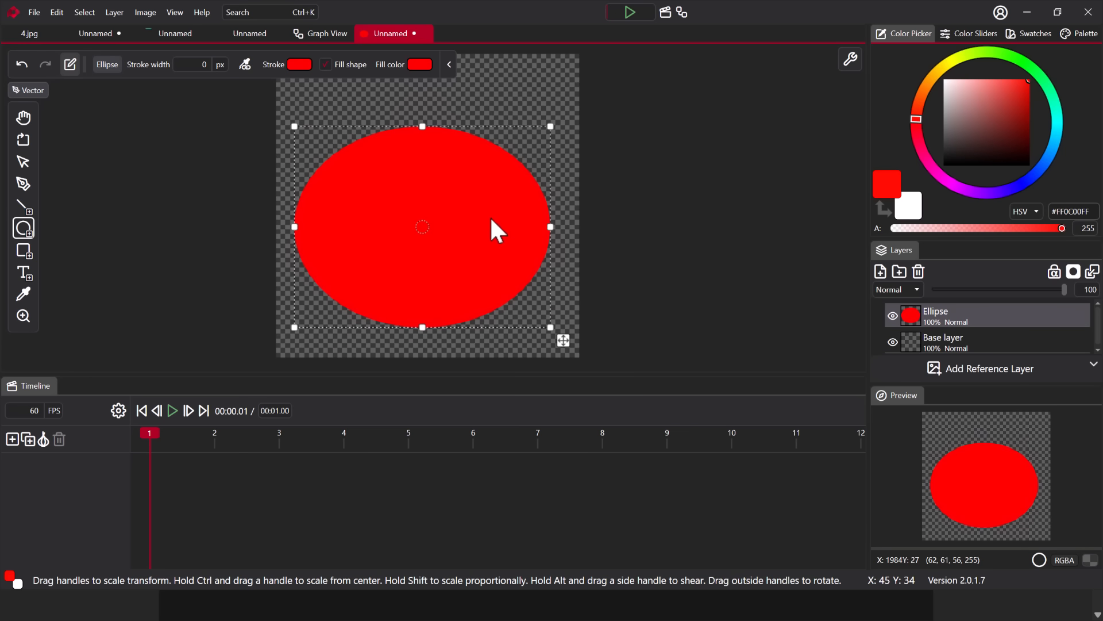
{"action": "key", "text": "ctrl+z"}
Step: Draw a large filled red pixel-art circle on the base layer and place it around the canvas centre
{"action": "mouse_move", "coordinate": [17, 95]}
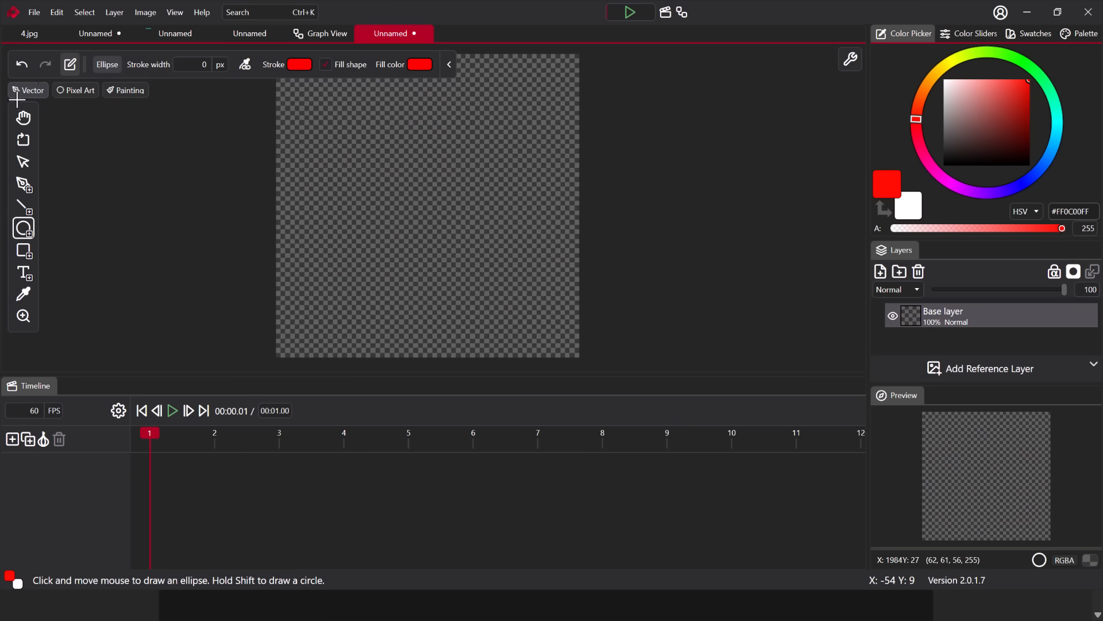
{"action": "left_click", "coordinate": [65, 90]}
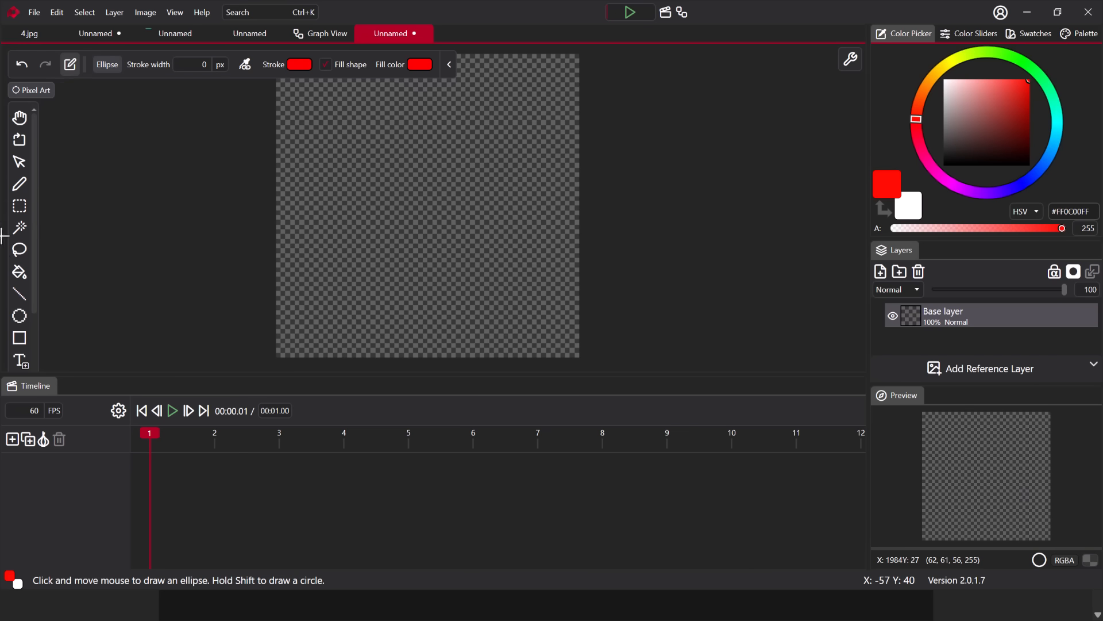
{"action": "left_click", "coordinate": [19, 317]}
{"action": "left_click_drag", "start_coordinate": [310, 107], "coordinate": [535, 318]}
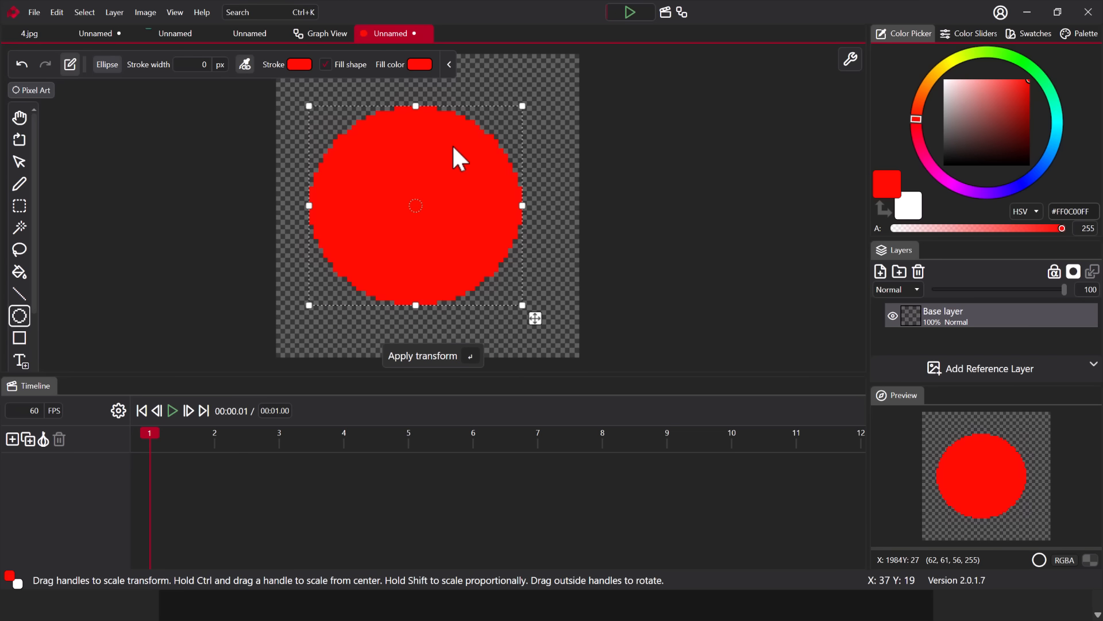
{"action": "left_click_drag", "start_coordinate": [436, 178], "coordinate": [448, 196]}
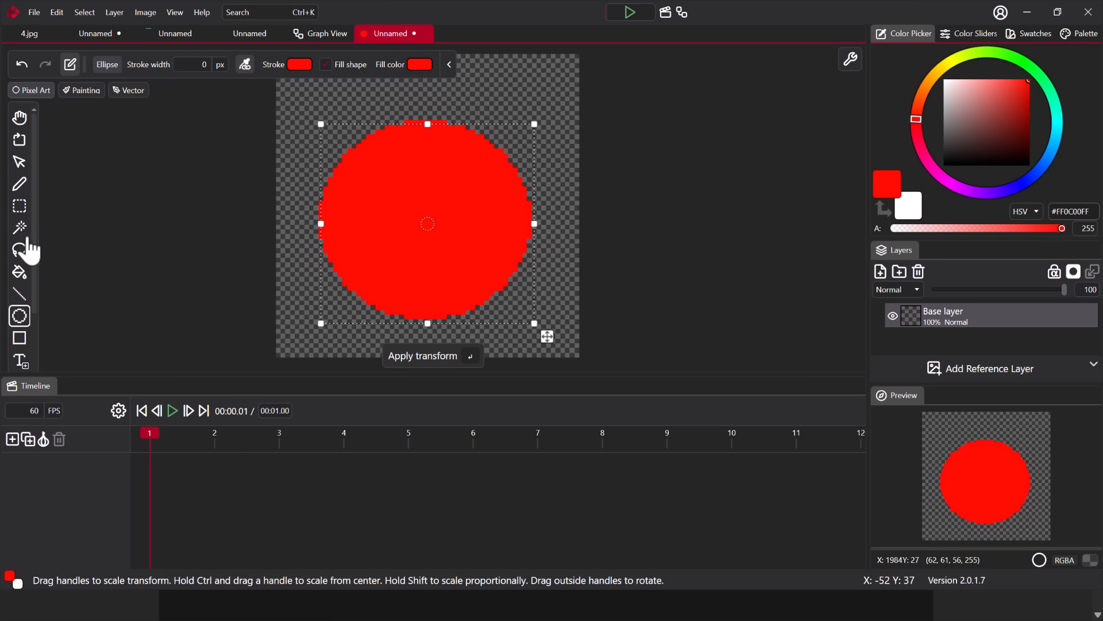
Step: Use the Vector toolset to add a small red ellipse overlapping the large circle's upper-right edge
{"action": "left_click", "coordinate": [123, 90]}
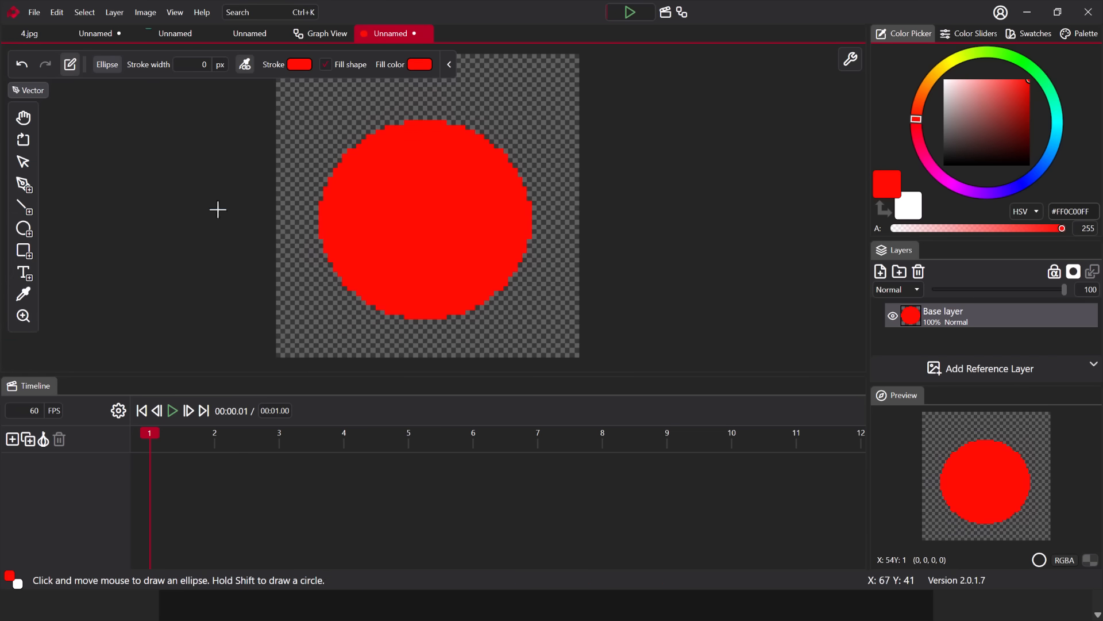
{"action": "left_click", "coordinate": [23, 228]}
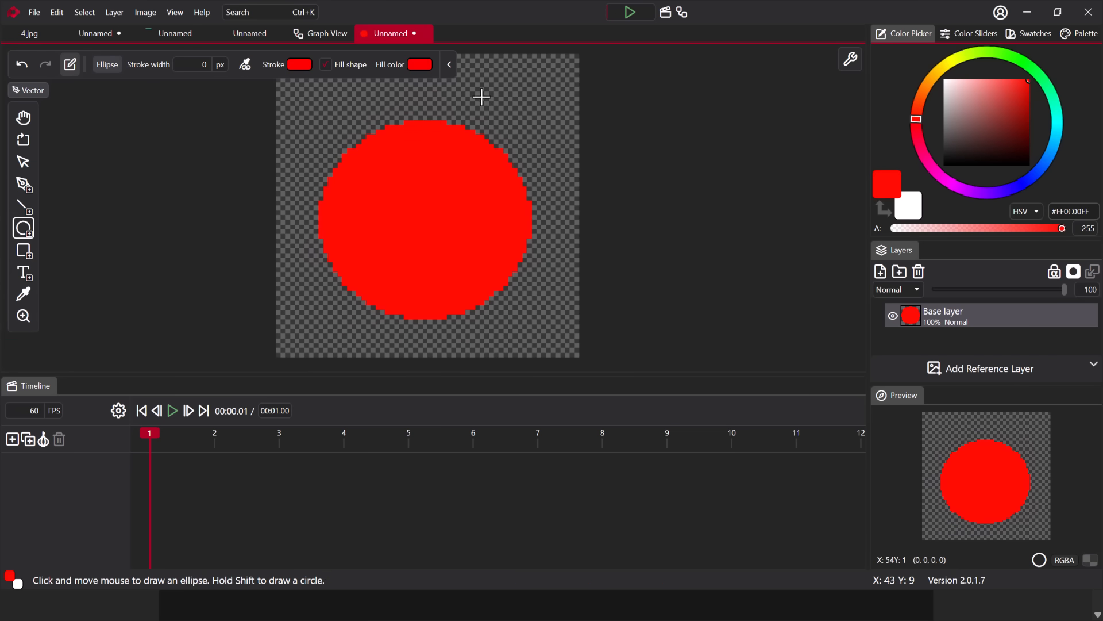
{"action": "left_click_drag", "start_coordinate": [473, 85], "coordinate": [551, 150]}
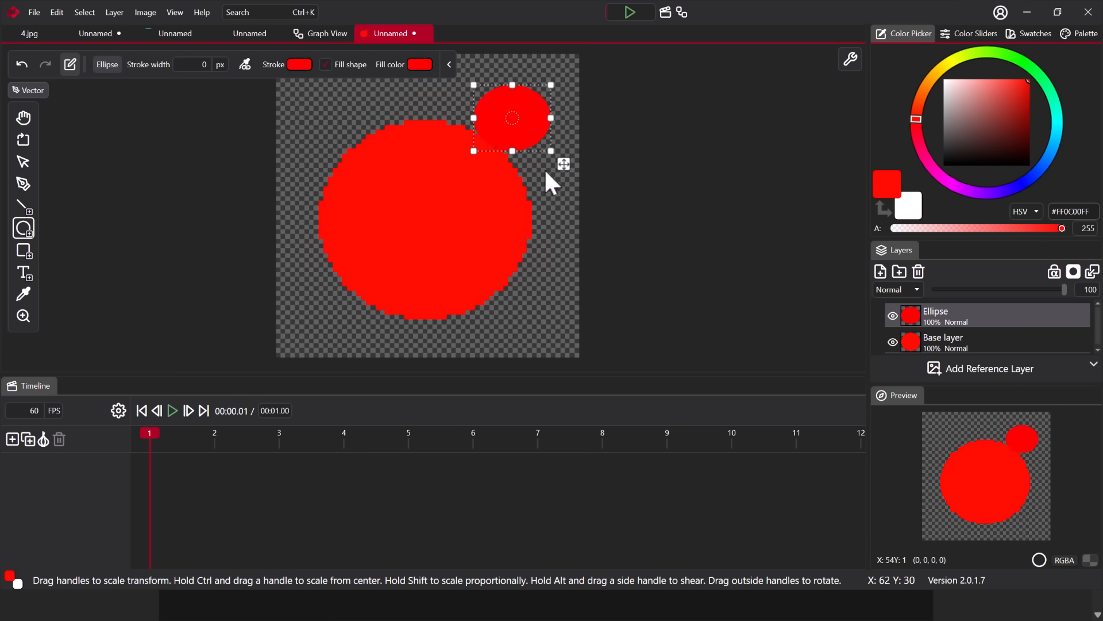
{"action": "scroll", "coordinate": [577, 139], "scroll_direction": "up", "scroll_amount": 4}
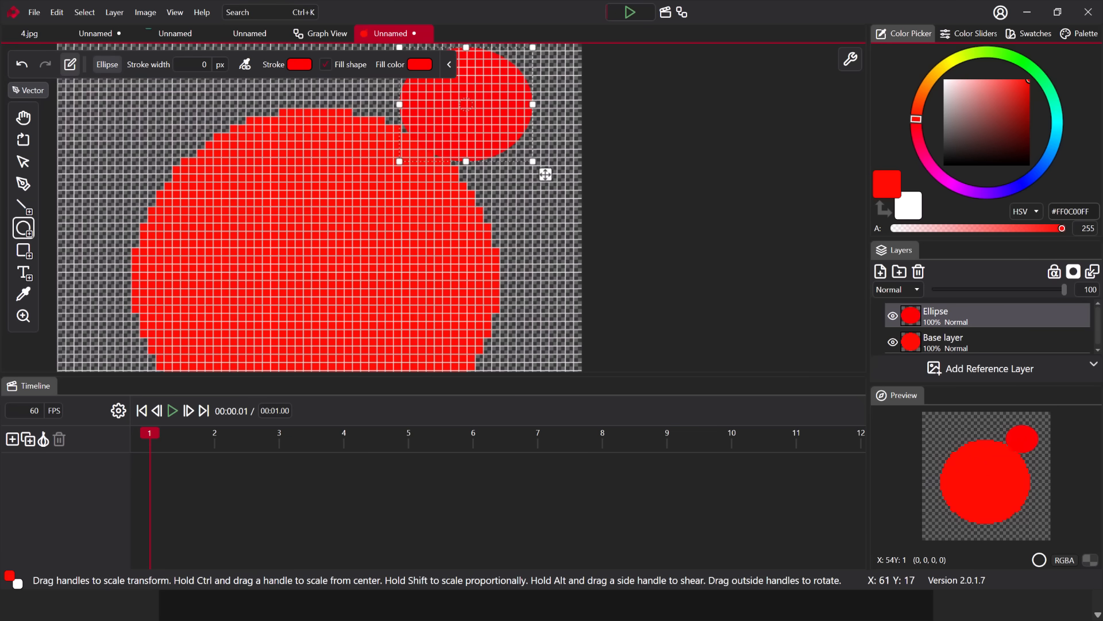
{"action": "scroll", "coordinate": [569, 154], "scroll_direction": "down", "scroll_amount": 4}
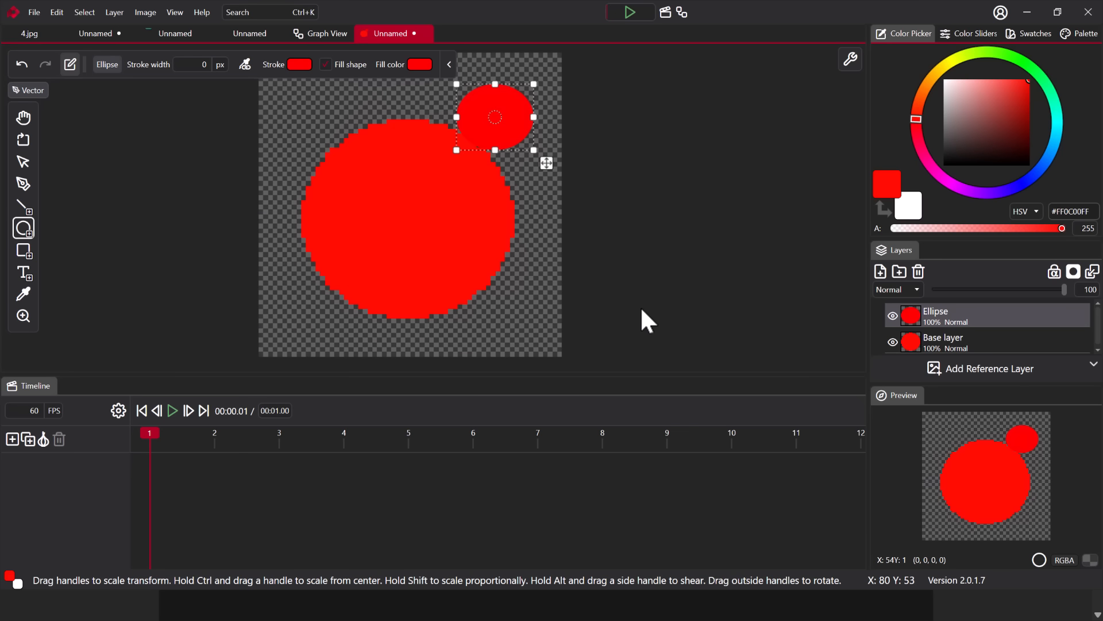
Step: Merge the small vector ellipse's layer with the base layer below and compare the two shapes' edges
{"action": "right_click", "coordinate": [949, 325]}
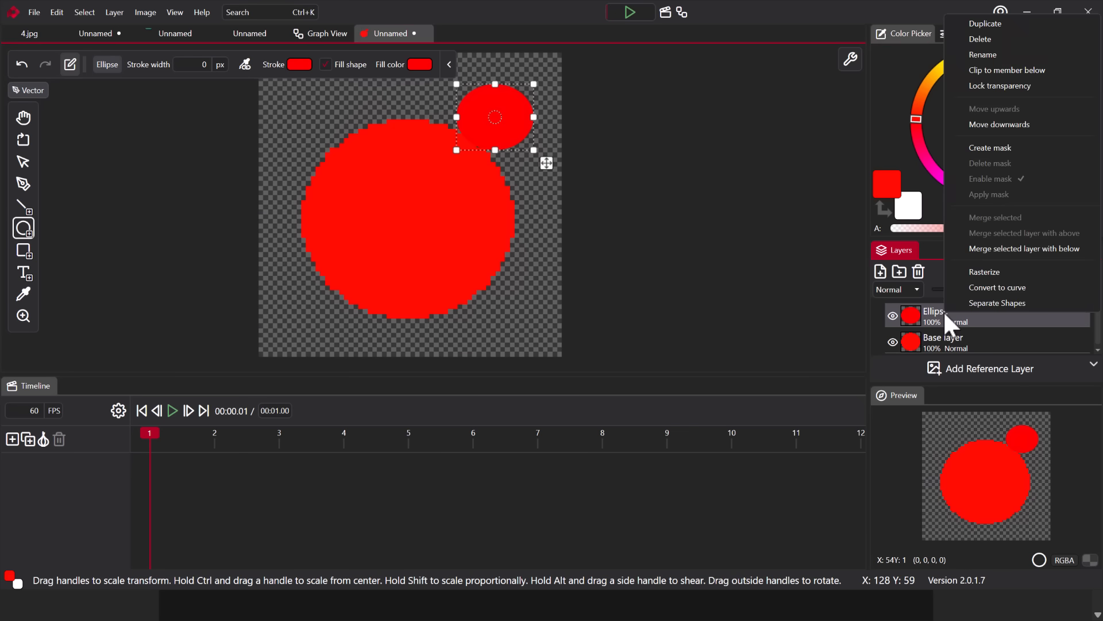
{"action": "left_click", "coordinate": [1022, 247]}
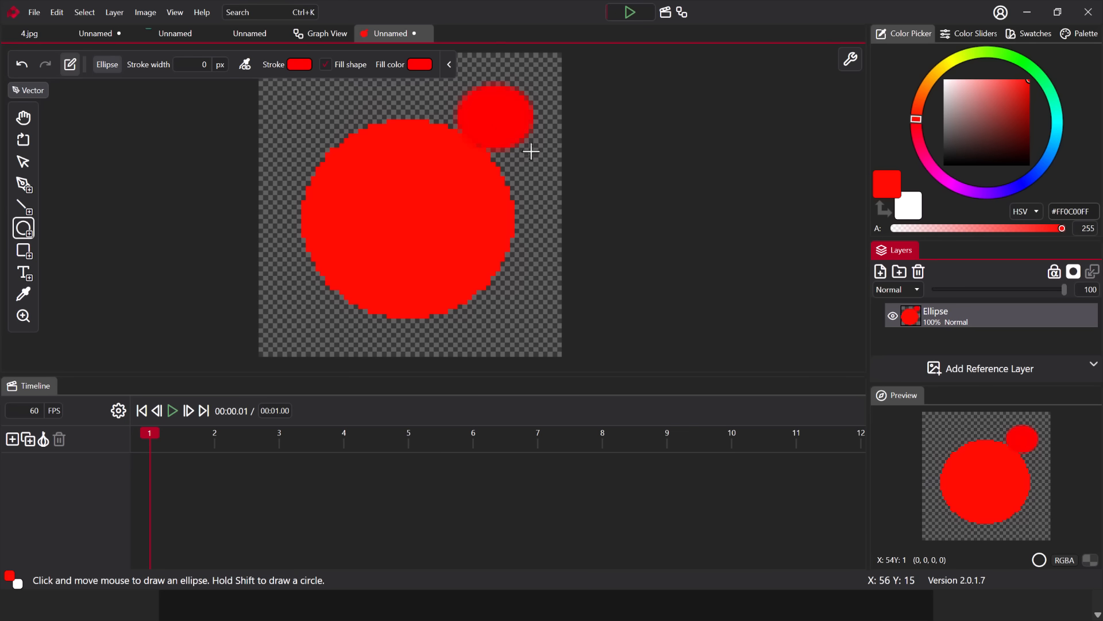
{"action": "scroll", "coordinate": [534, 172], "scroll_direction": "up", "scroll_amount": 3}
{"action": "scroll", "coordinate": [533, 172], "scroll_direction": "down", "scroll_amount": 3}
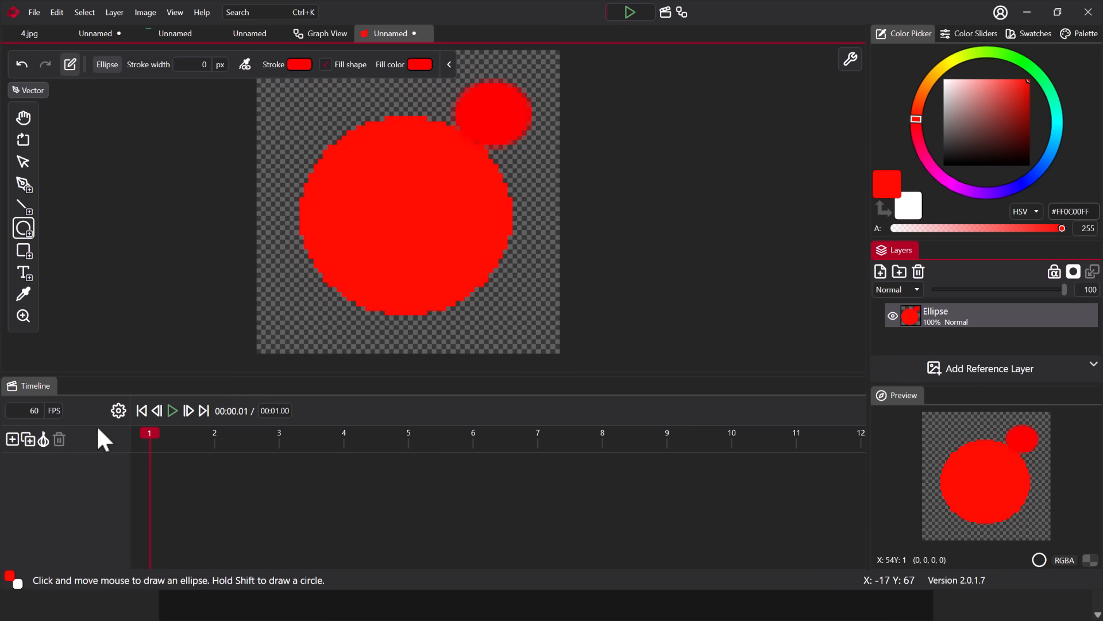
Step: Create an animation cel of the Ellipse layer at frame 1 and a copy at frame 5 with its artwork shifted down and right
{"action": "left_click", "coordinate": [28, 442]}
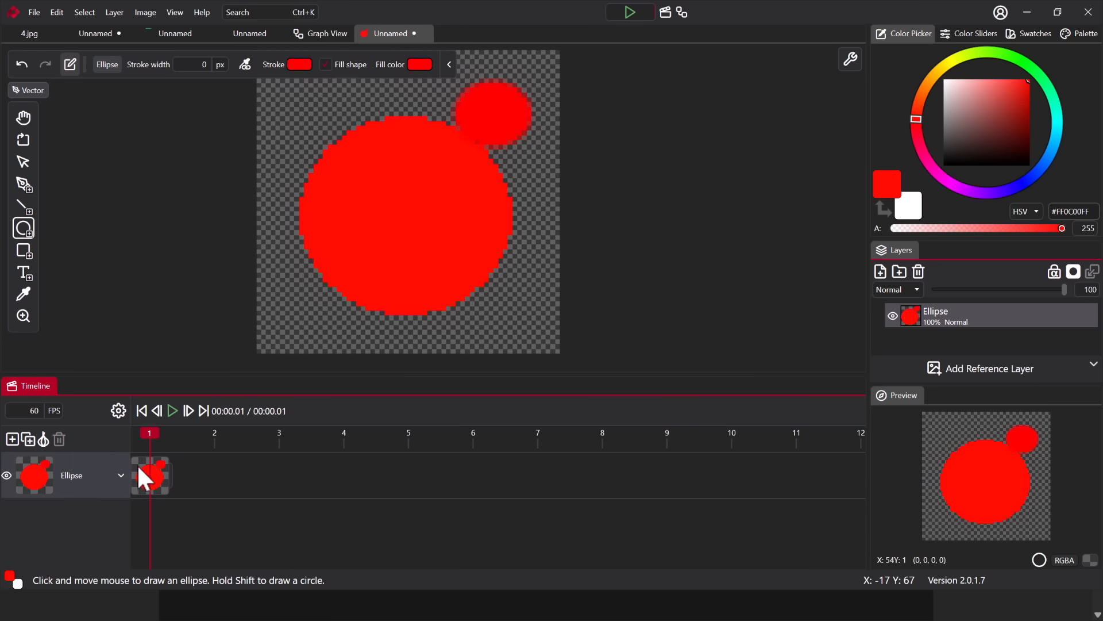
{"action": "left_click", "coordinate": [407, 444]}
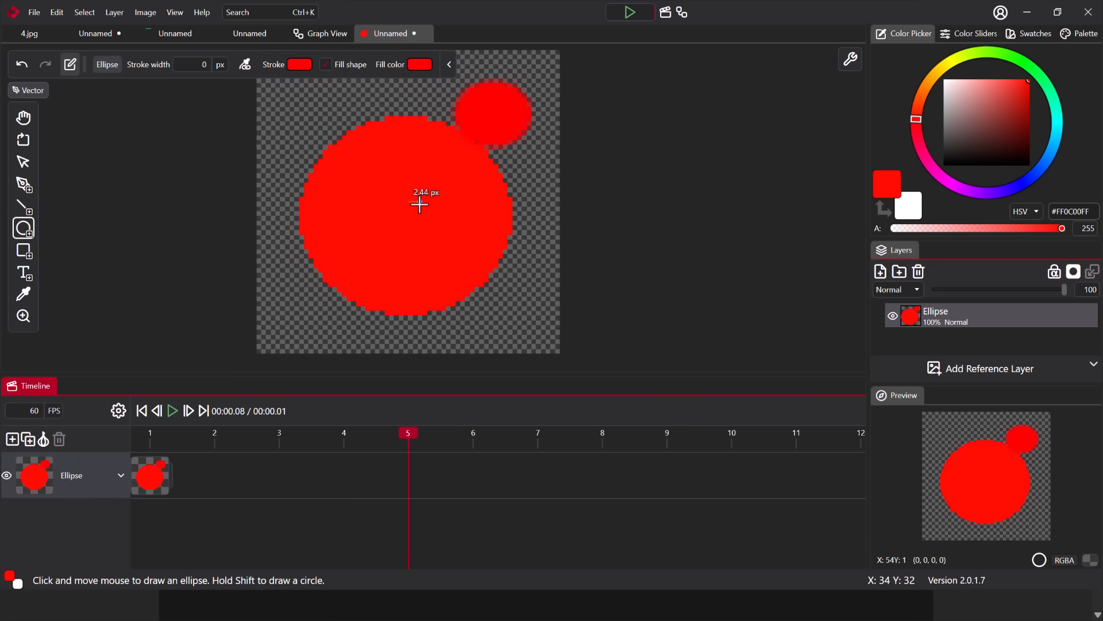
{"action": "left_click", "coordinate": [141, 477]}
{"action": "key", "text": "ctrl+v"}
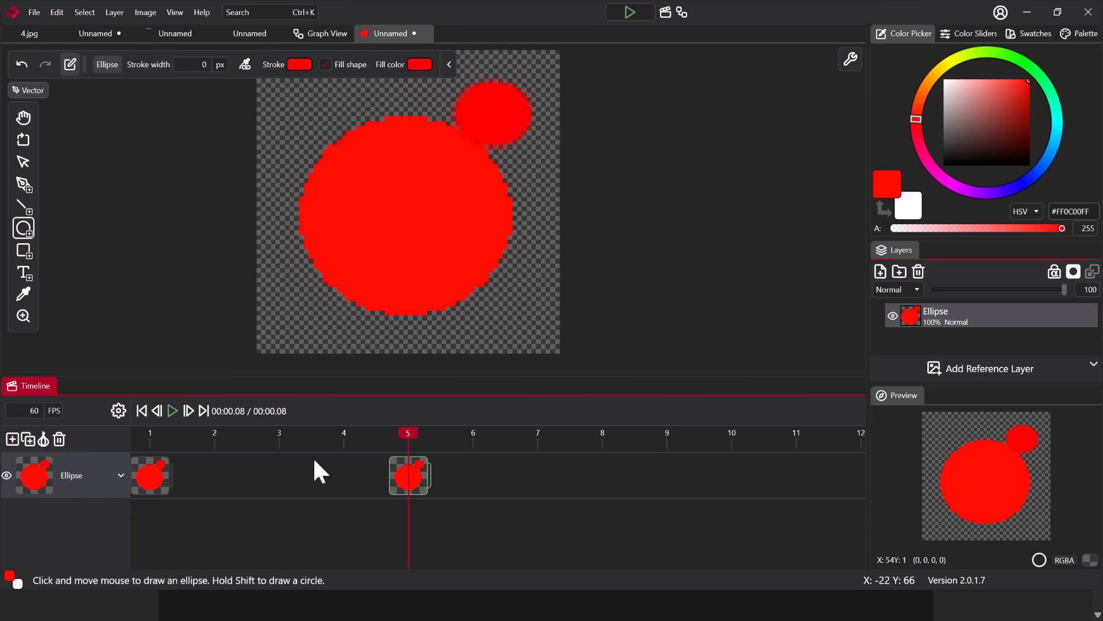
{"action": "left_click", "coordinate": [23, 162]}
{"action": "left_click_drag", "start_coordinate": [397, 199], "coordinate": [421, 237]}
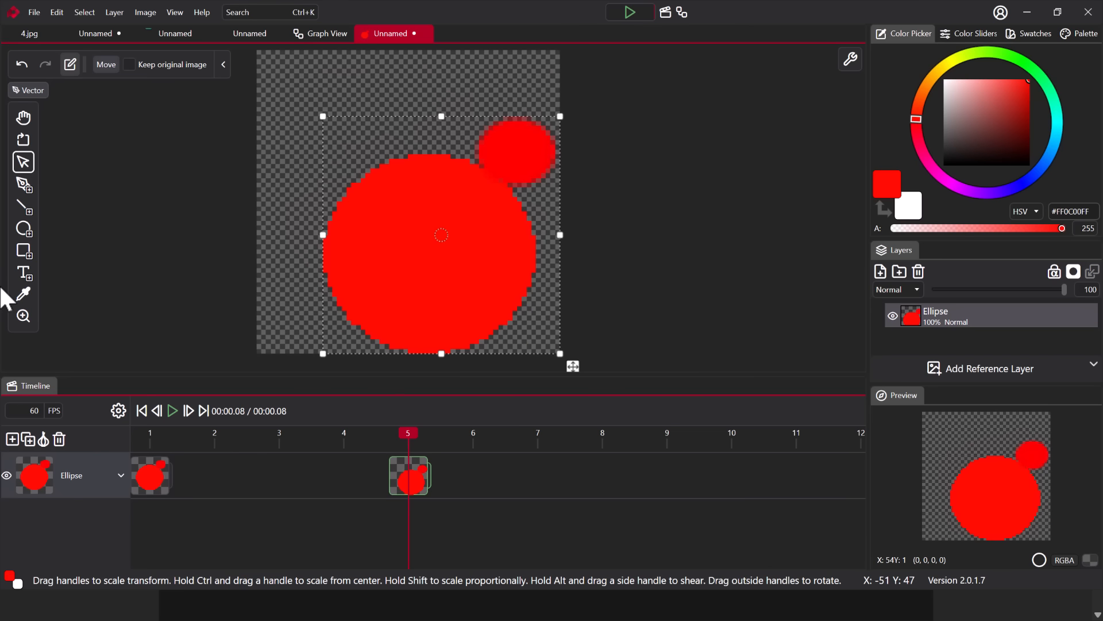
Step: Paint a curved highlight on the lower-left of frame 5's large circle using the Pixel Art toolset's Brightness tool
{"action": "mouse_move", "coordinate": [30, 102]}
{"action": "left_click", "coordinate": [71, 92]}
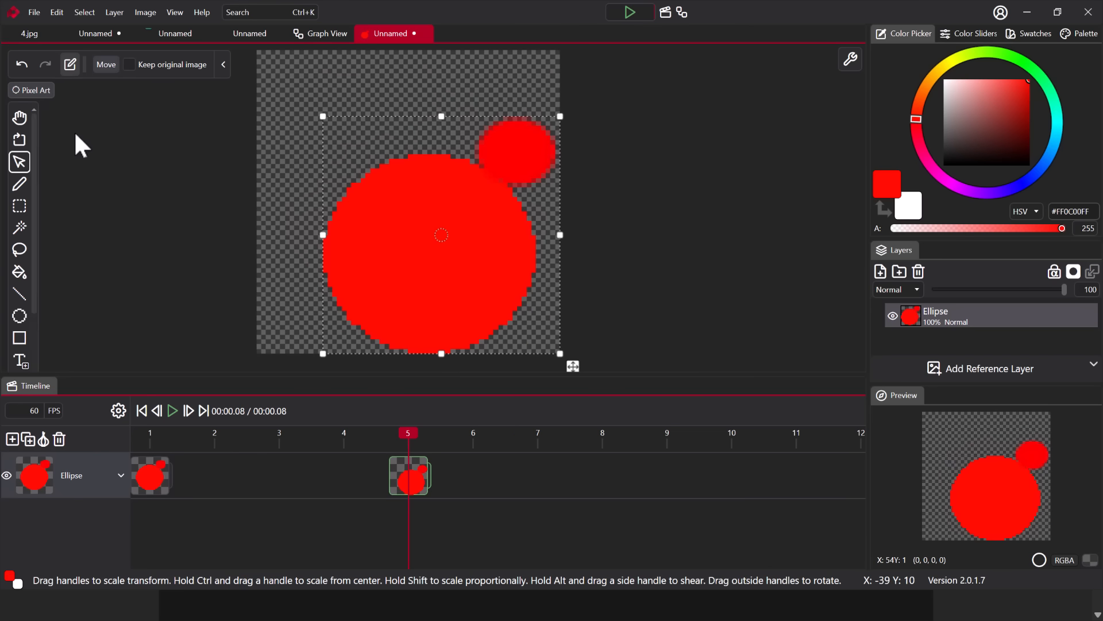
{"action": "scroll", "coordinate": [34, 313], "scroll_direction": "down", "scroll_amount": 1}
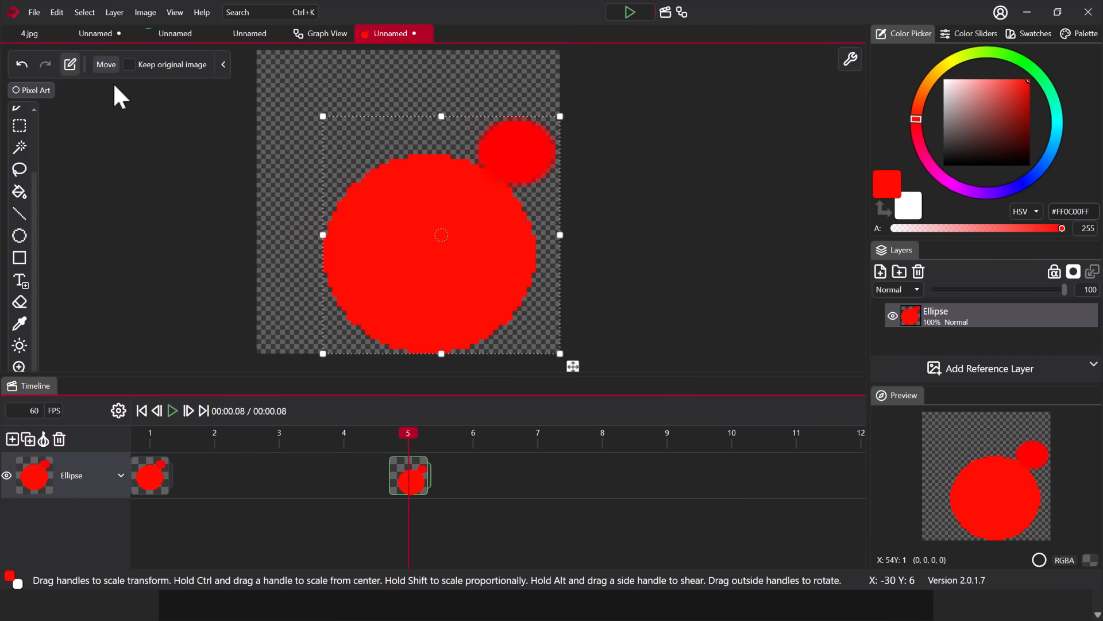
{"action": "left_click", "coordinate": [73, 92]}
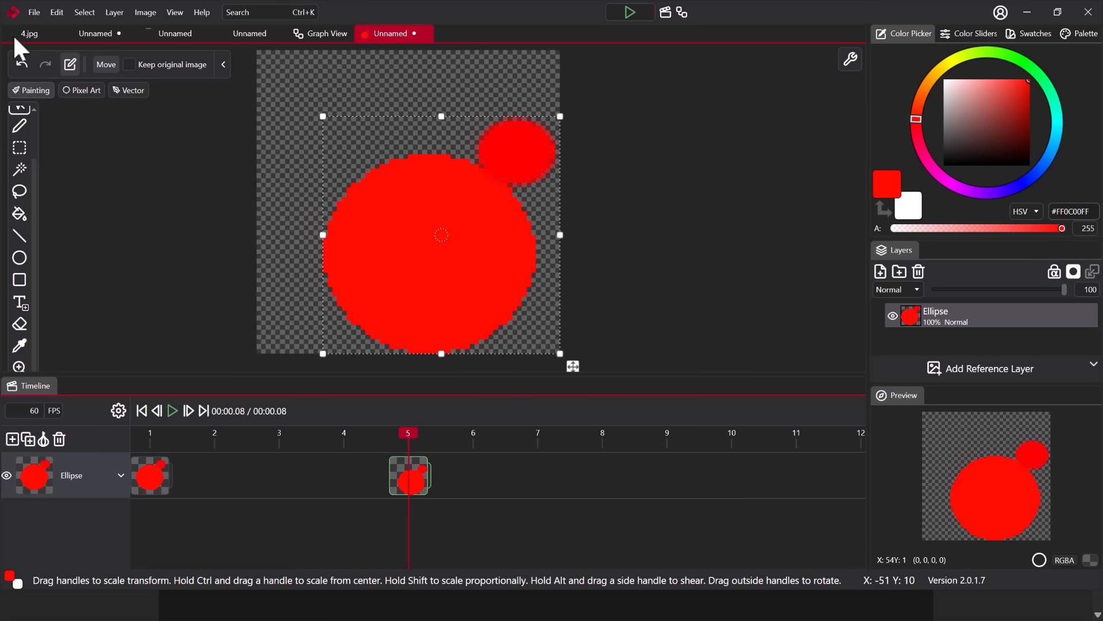
{"action": "left_click", "coordinate": [84, 91]}
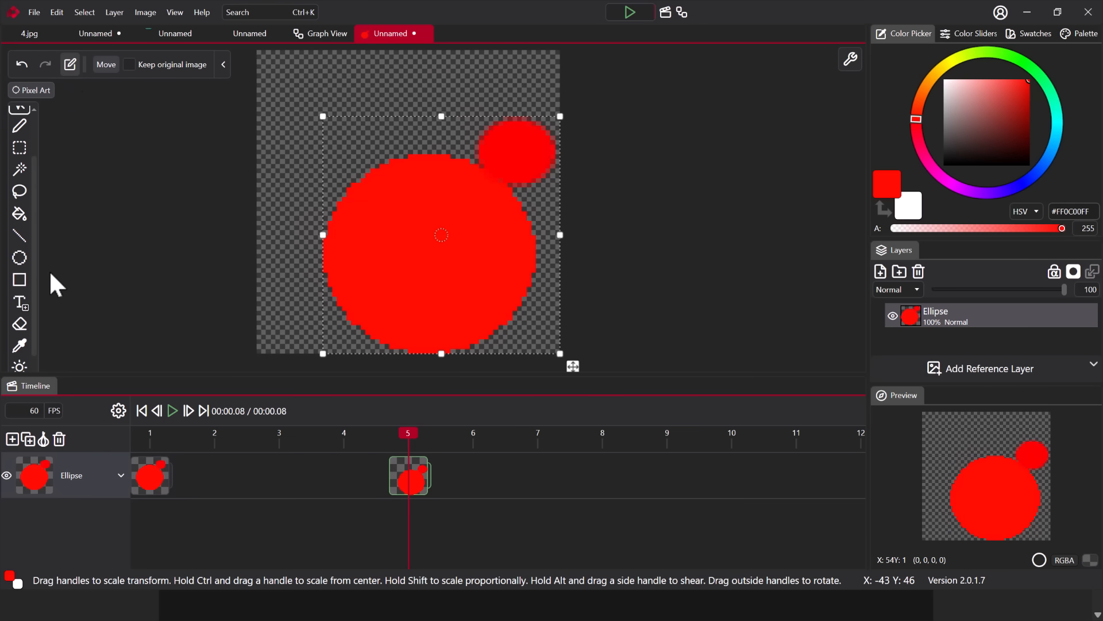
{"action": "left_click", "coordinate": [19, 366]}
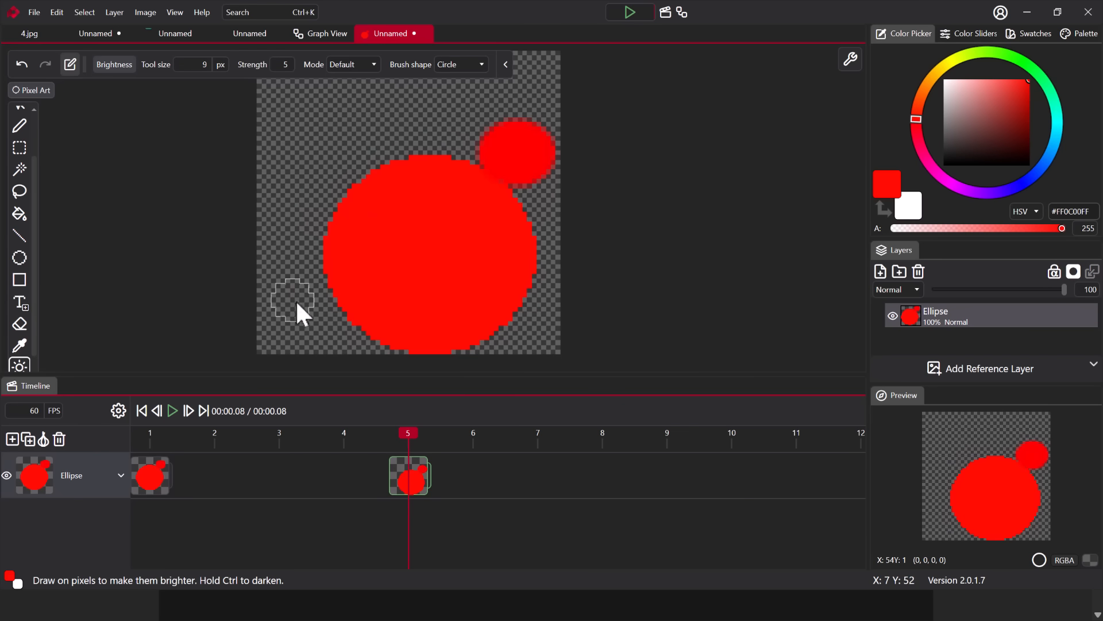
{"action": "mouse_move", "coordinate": [365, 229]}
{"action": "left_mouse_down"}
{"action": "mouse_move", "coordinate": [368, 264]}
{"action": "mouse_move", "coordinate": [439, 305]}
{"action": "mouse_move", "coordinate": [402, 297]}
{"action": "mouse_move", "coordinate": [369, 256]}
{"action": "mouse_move", "coordinate": [415, 311]}
{"action": "left_mouse_up"}
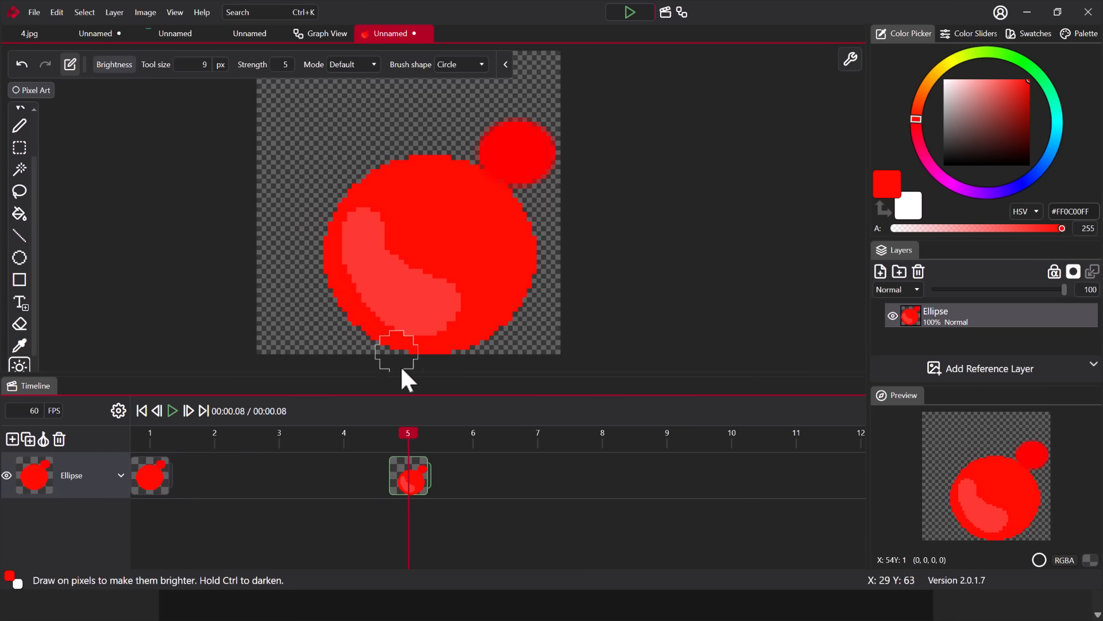
Step: Copy the frame 5 cel to frame 9 and brush a second, brighter highlight over the existing one on the large circle
{"action": "left_click", "coordinate": [406, 477]}
{"action": "left_click", "coordinate": [670, 475]}
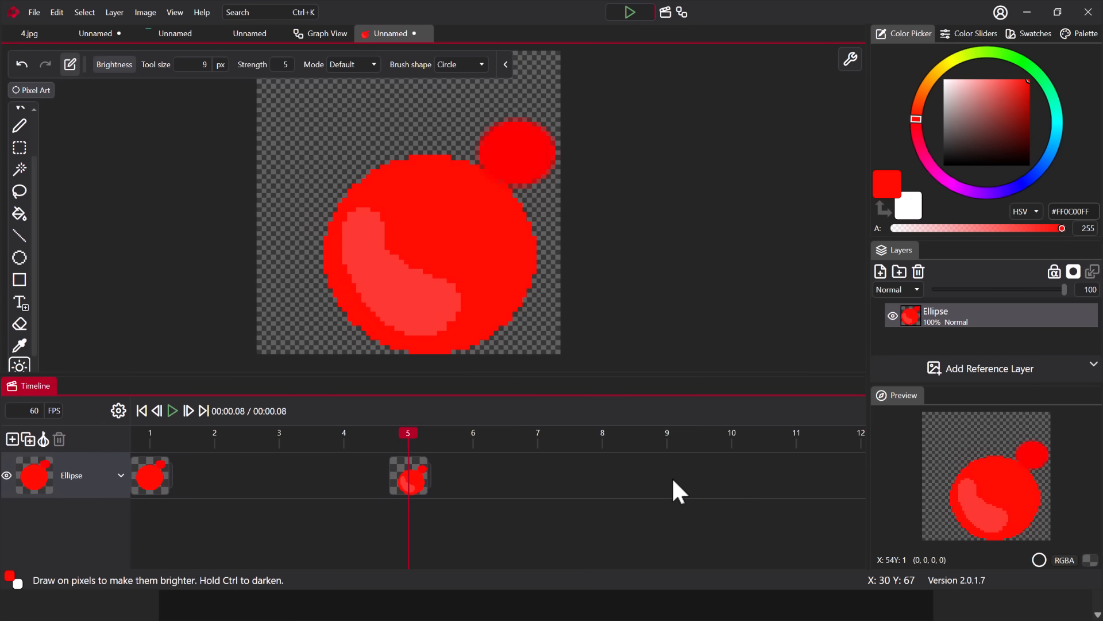
{"action": "left_click", "coordinate": [668, 442]}
{"action": "key", "text": "ctrl+v"}
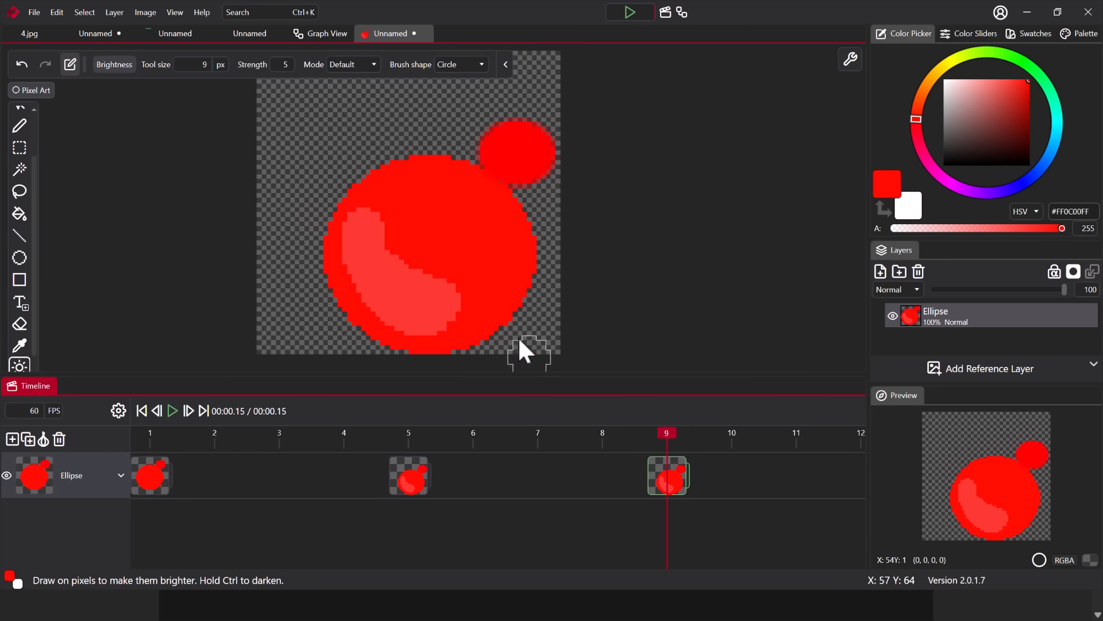
{"action": "mouse_move", "coordinate": [406, 261]}
{"action": "left_mouse_down"}
{"action": "mouse_move", "coordinate": [478, 293]}
{"action": "mouse_move", "coordinate": [434, 305]}
{"action": "mouse_move", "coordinate": [390, 258]}
{"action": "mouse_move", "coordinate": [416, 305]}
{"action": "left_mouse_up"}
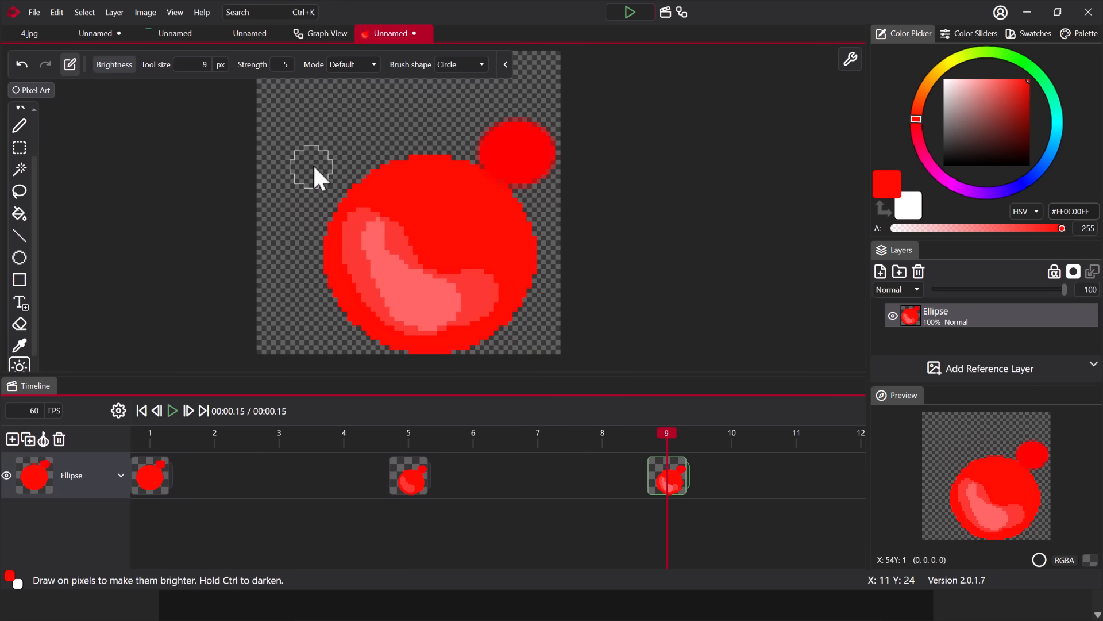
Step: Set the animation's frame rate to 8 FPS and play it back, stopping playback at frame 9
{"action": "left_click", "coordinate": [143, 410]}
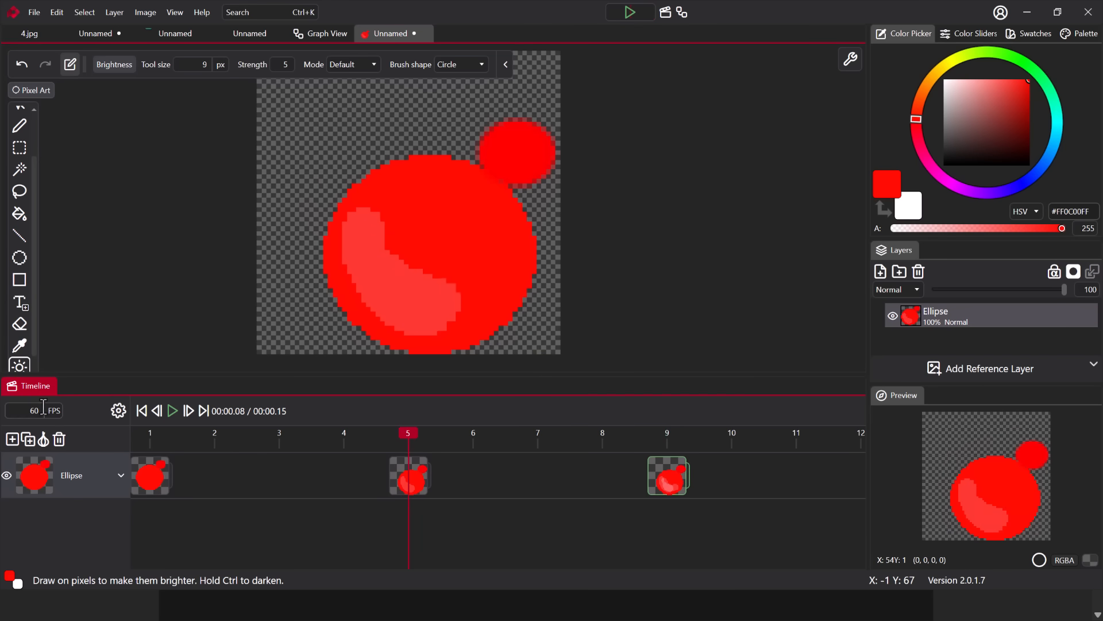
{"action": "left_click_drag", "start_coordinate": [27, 409], "coordinate": [62, 411]}
{"action": "double_click", "coordinate": [31, 412]}
{"action": "key", "text": "BackSpace"}
{"action": "type", "text": "8"}
{"action": "left_click", "coordinate": [173, 412]}
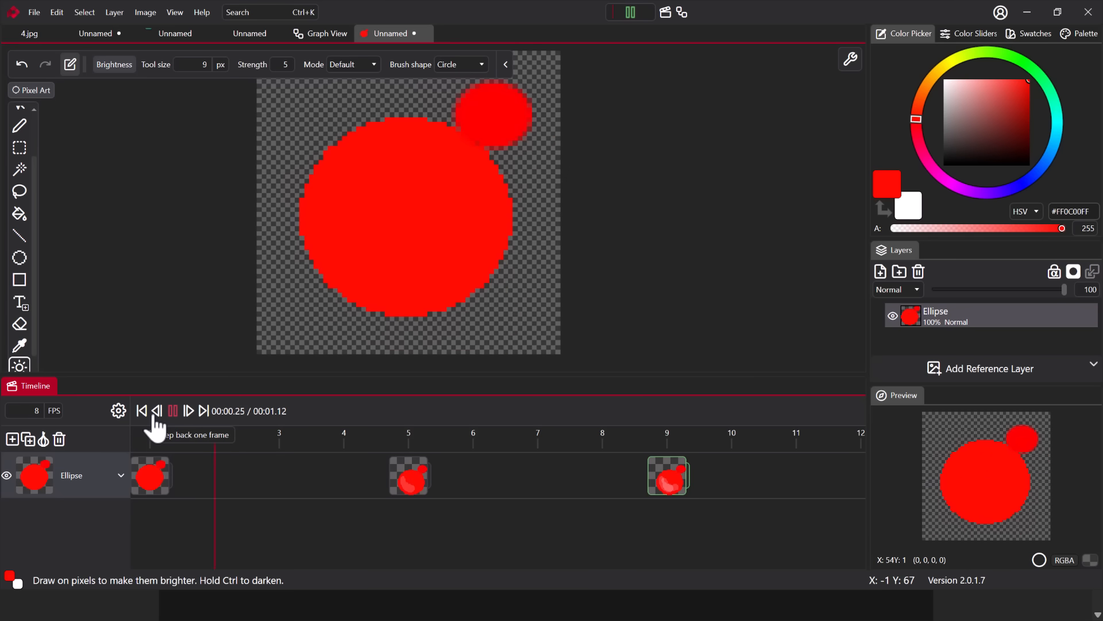
{"action": "left_click", "coordinate": [172, 411]}
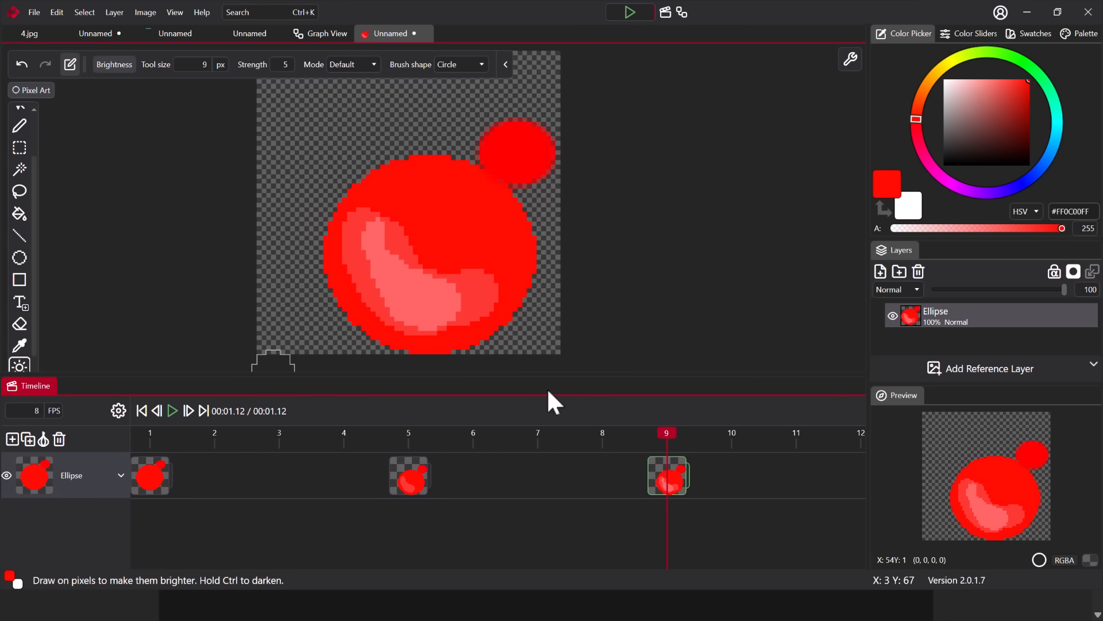
Step: Open the document's node graph and spread the Ellipse and Output nodes apart to make room between them
{"action": "left_click", "coordinate": [980, 325]}
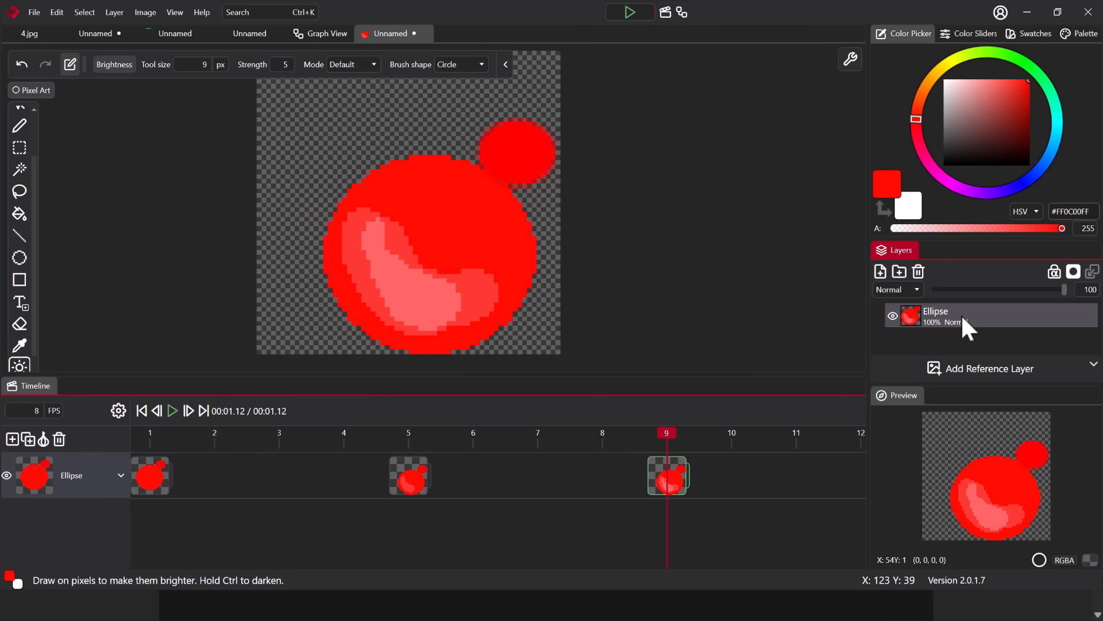
{"action": "left_click", "coordinate": [682, 14]}
{"action": "scroll", "coordinate": [374, 220], "scroll_direction": "down", "scroll_amount": 3}
{"action": "left_click_drag", "start_coordinate": [366, 202], "coordinate": [389, 184]}
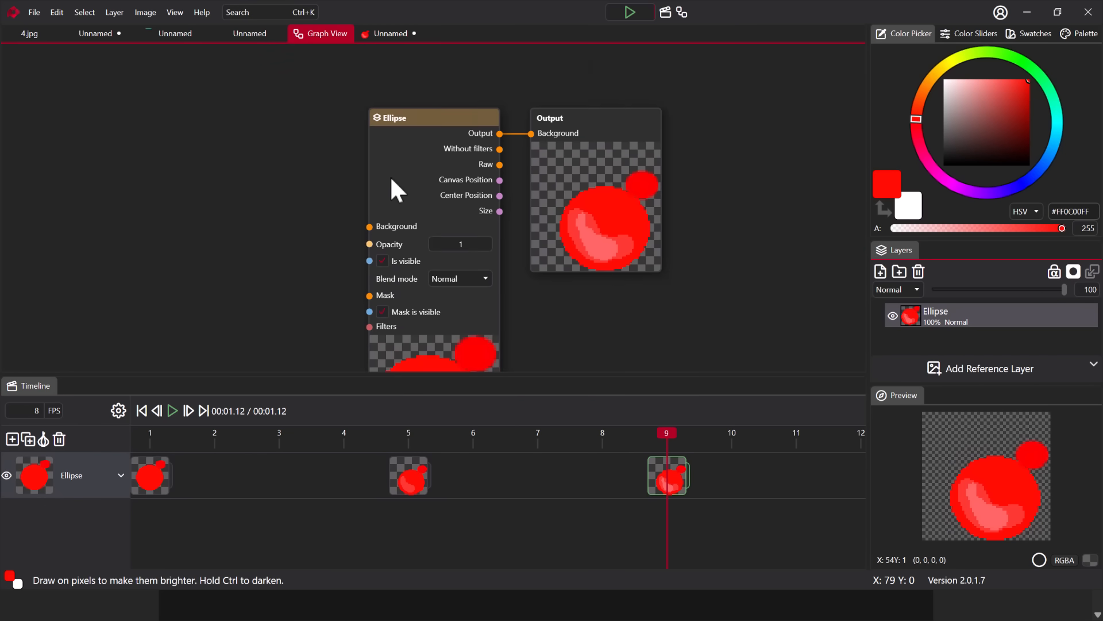
{"action": "left_click_drag", "start_coordinate": [416, 114], "coordinate": [103, 113]}
{"action": "left_click_drag", "start_coordinate": [612, 117], "coordinate": [703, 158]}
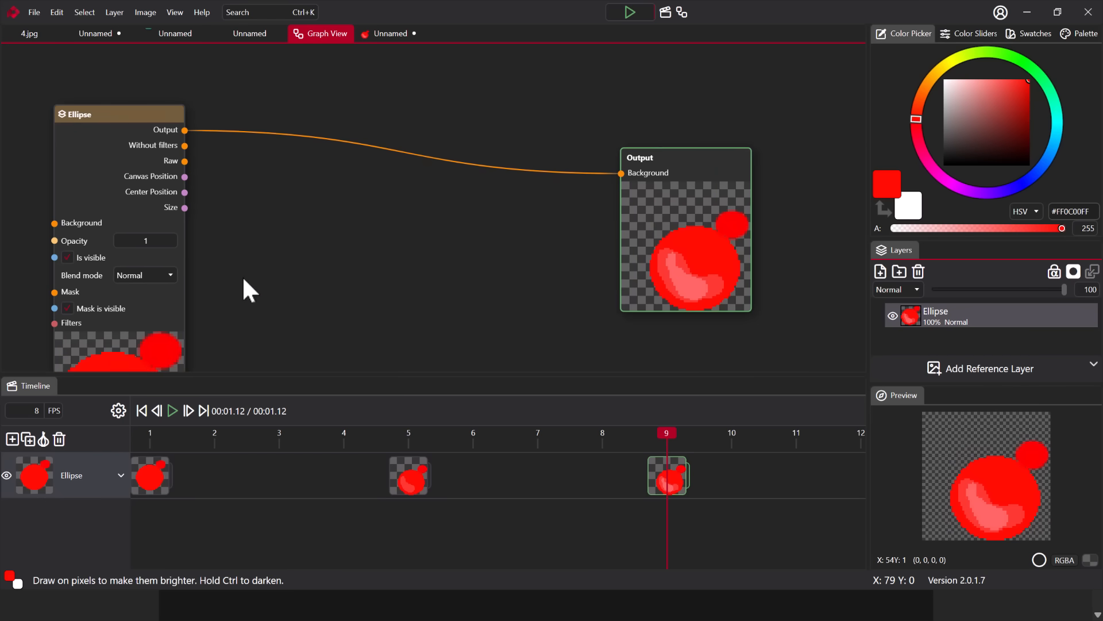
Step: Try an opacity of 0.73 on the Ellipse node, and restore it to 1
{"action": "left_click_drag", "start_coordinate": [129, 240], "coordinate": [128, 239]}
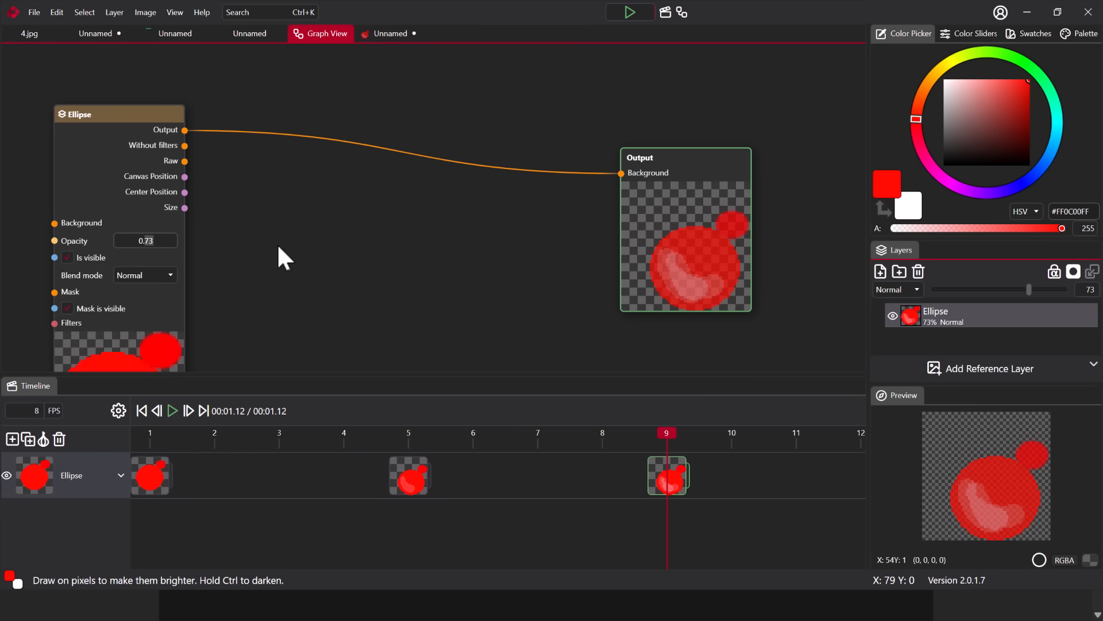
{"action": "type", "text": "1"}
{"action": "left_click", "coordinate": [286, 244]}
Step: Add a Noise node between the Ellipse and Output nodes, and delete it again
{"action": "right_click", "coordinate": [367, 180]}
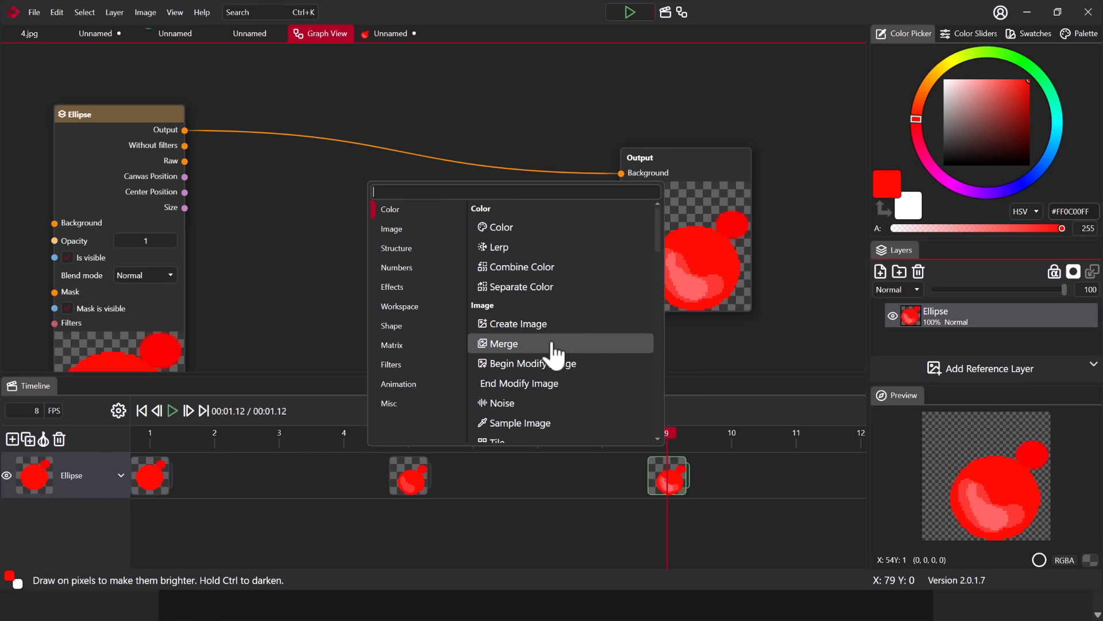
{"action": "scroll", "coordinate": [553, 351], "scroll_direction": "down", "scroll_amount": 3}
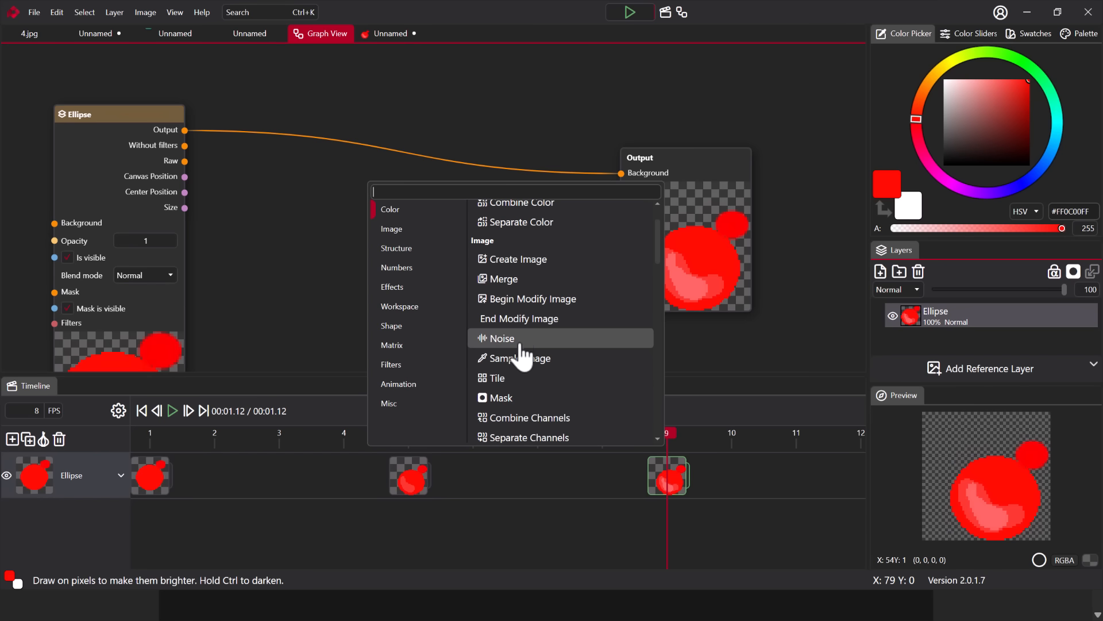
{"action": "left_click", "coordinate": [503, 338]}
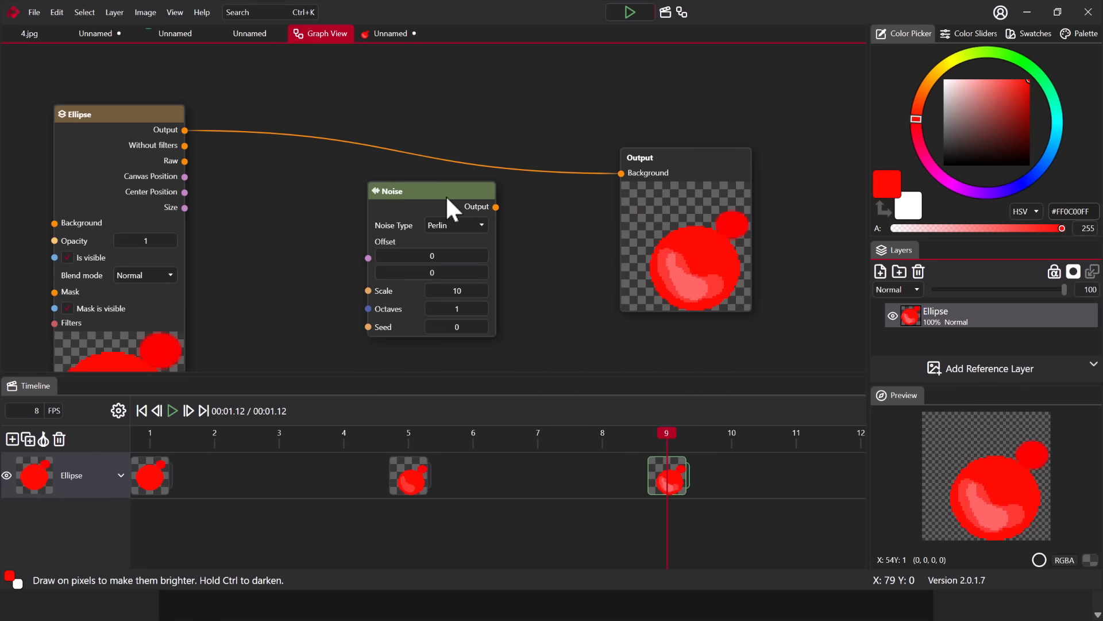
{"action": "left_click_drag", "start_coordinate": [445, 192], "coordinate": [381, 236]}
{"action": "key", "text": "Delete"}
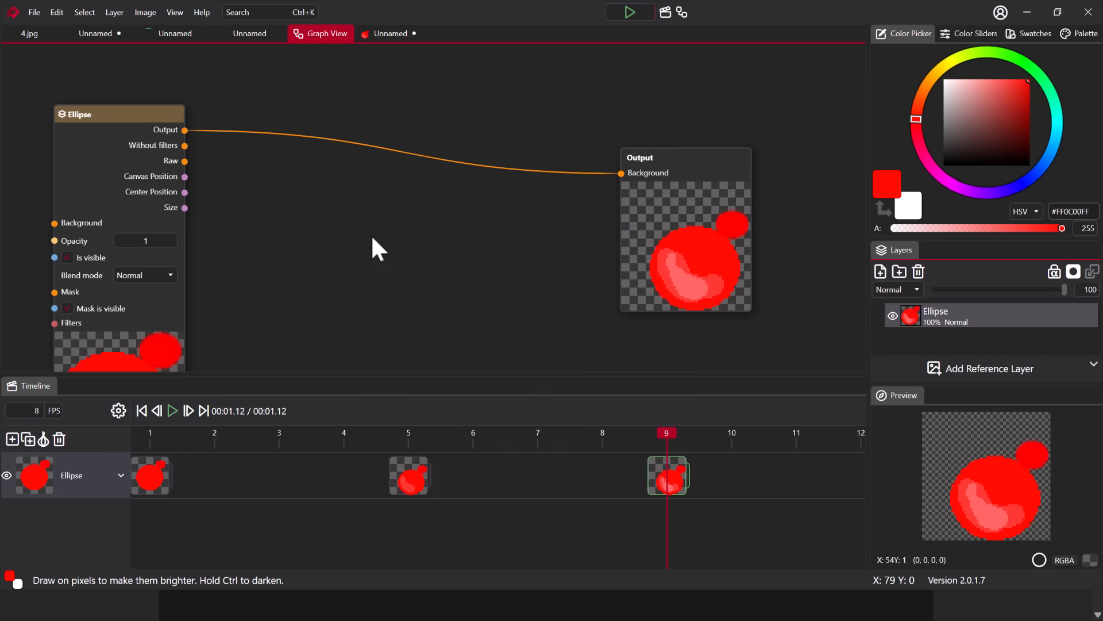
Step: Add an Apply Filter node and wire it between the Ellipse node's Output and the Output node's Background
{"action": "right_click", "coordinate": [374, 236]}
{"action": "left_click", "coordinate": [407, 420]}
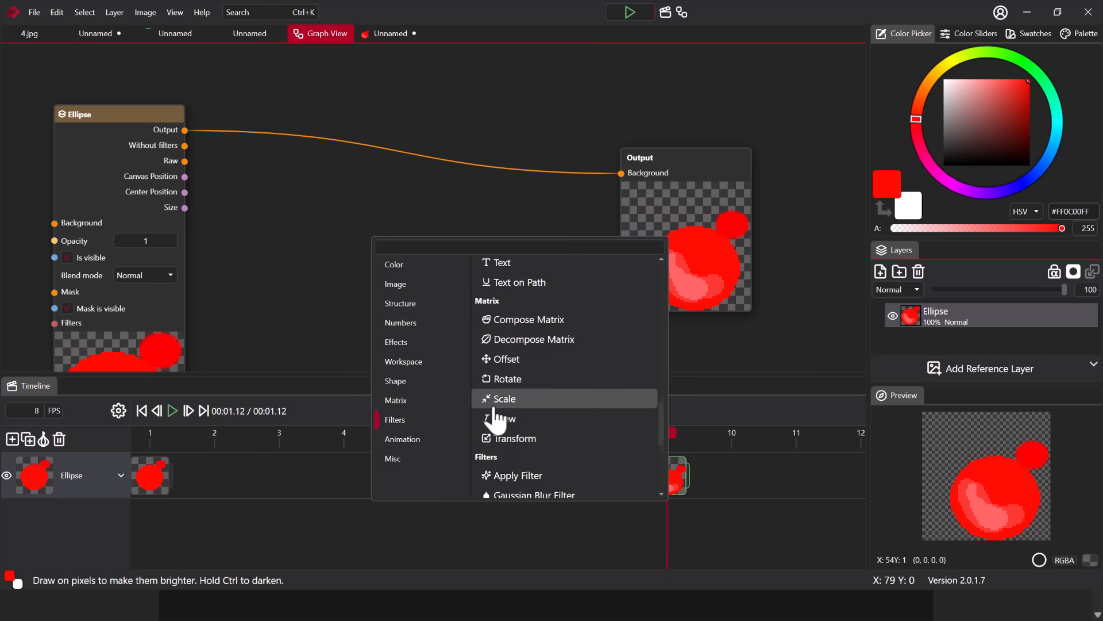
{"action": "left_click", "coordinate": [501, 377]}
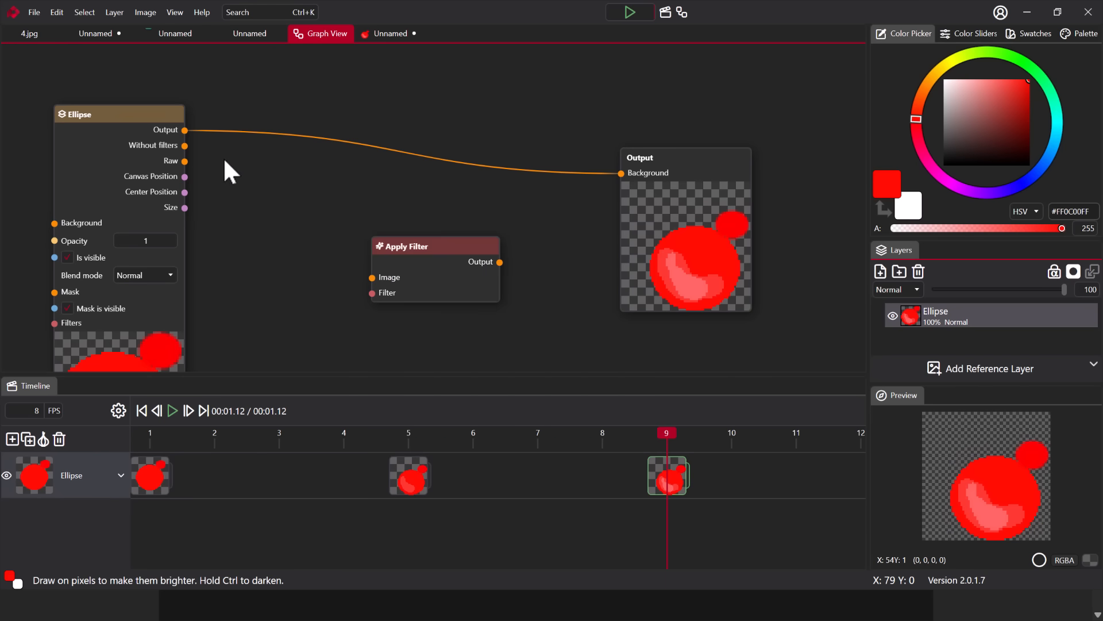
{"action": "left_click_drag", "start_coordinate": [184, 130], "coordinate": [372, 277]}
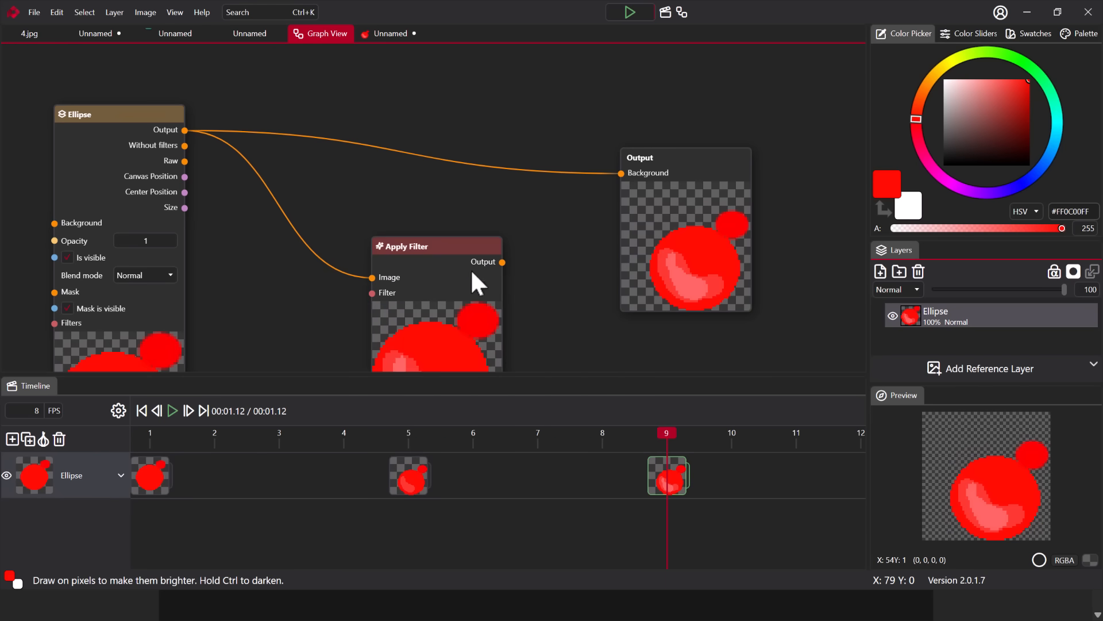
{"action": "mouse_move", "coordinate": [501, 261]}
{"action": "left_mouse_down"}
{"action": "mouse_move", "coordinate": [551, 195]}
{"action": "mouse_move", "coordinate": [621, 173]}
{"action": "left_mouse_up"}
{"action": "left_click_drag", "start_coordinate": [419, 248], "coordinate": [497, 126]}
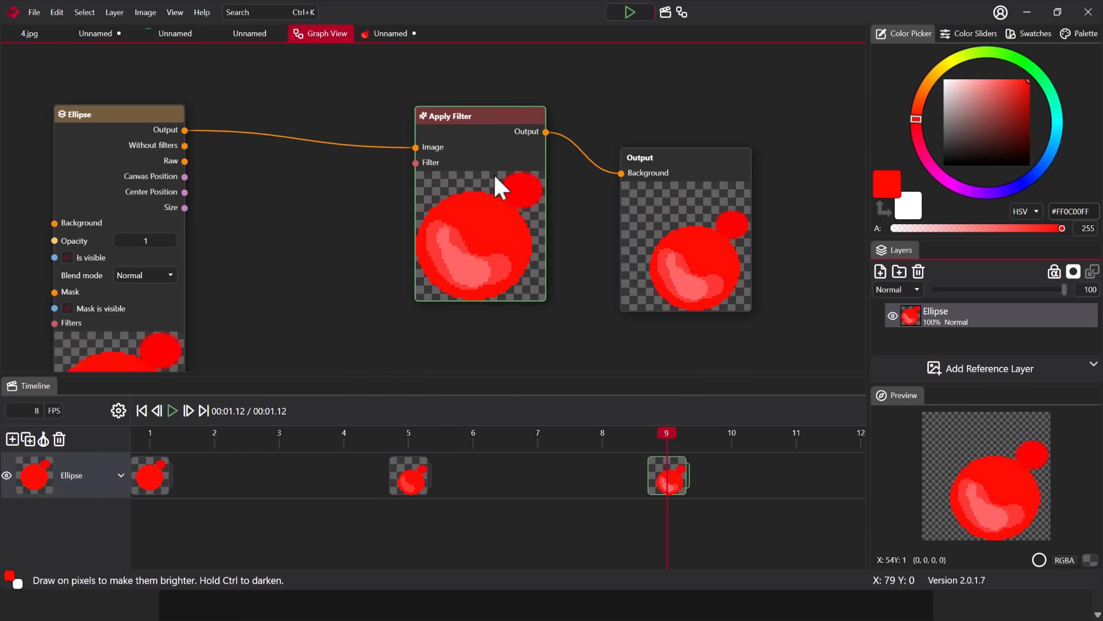
Step: Add a Shadow Filter node below the Ellipse-to-Apply Filter wire and connect its Filters output to the Apply Filter node's Filter input
{"action": "left_click_drag", "start_coordinate": [366, 248], "coordinate": [388, 286]}
{"action": "right_click", "coordinate": [290, 81]}
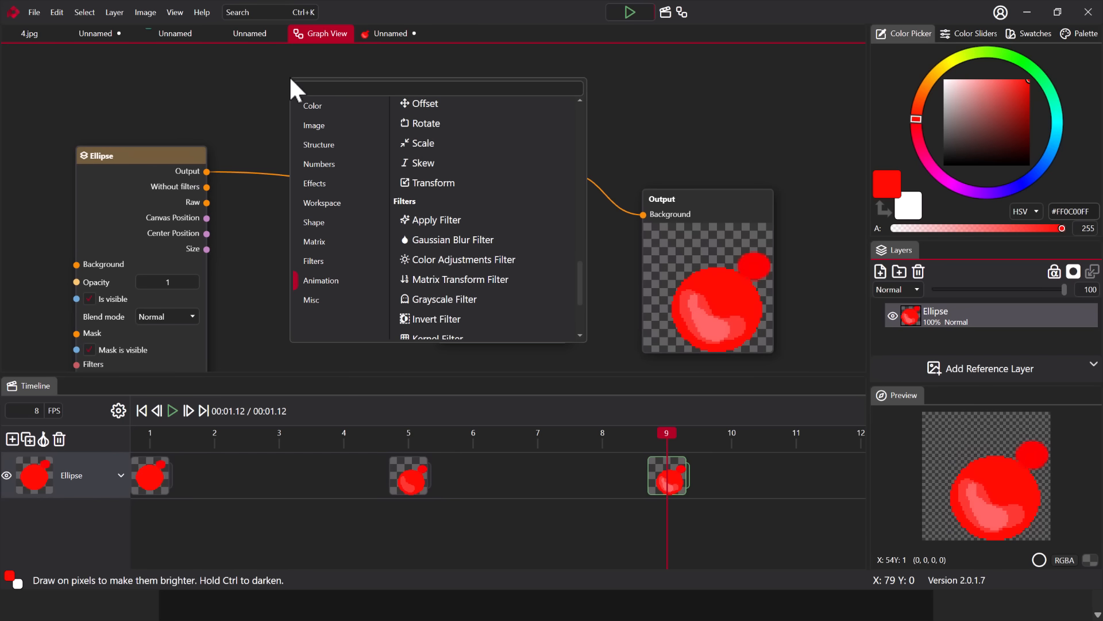
{"action": "left_click", "coordinate": [327, 255]}
{"action": "scroll", "coordinate": [493, 225], "scroll_direction": "down", "scroll_amount": 3}
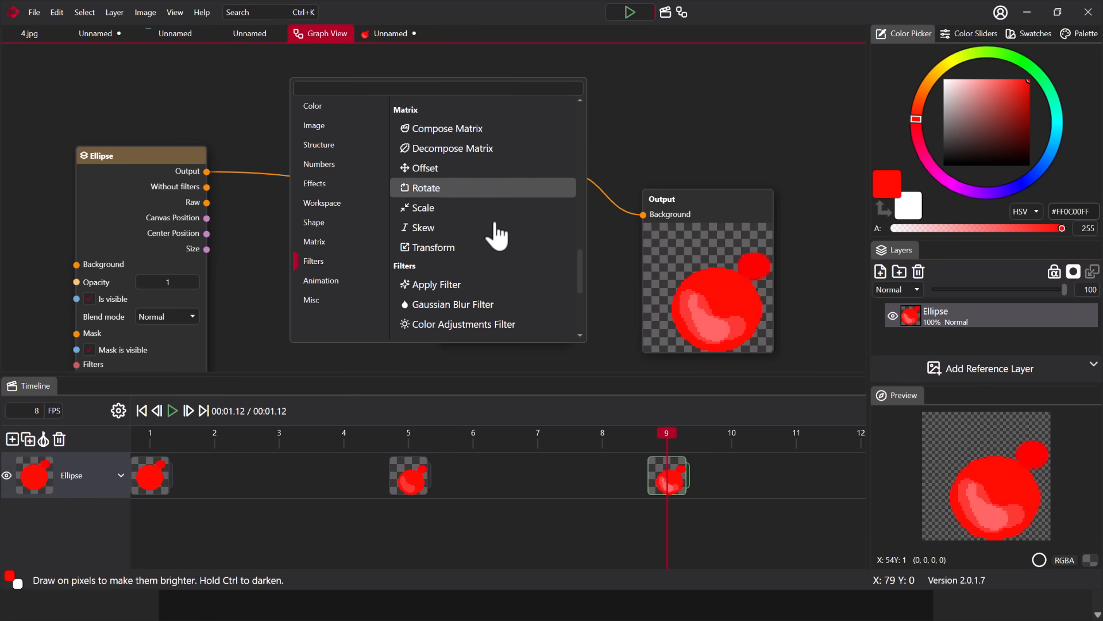
{"action": "scroll", "coordinate": [494, 233], "scroll_direction": "down", "scroll_amount": 1}
{"action": "left_click", "coordinate": [439, 281]}
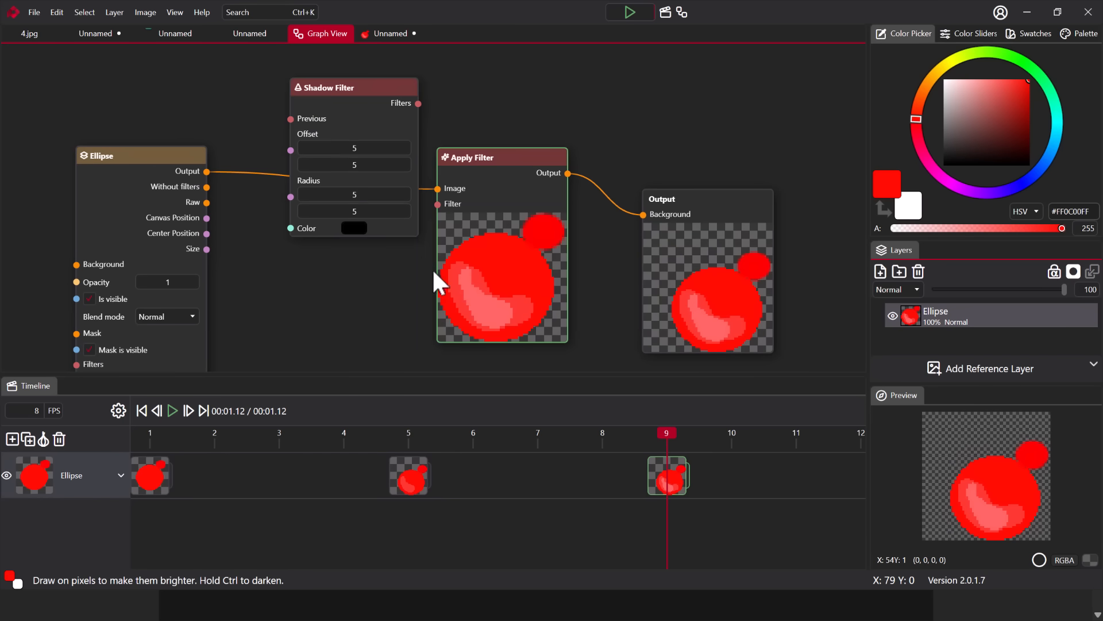
{"action": "left_click_drag", "start_coordinate": [346, 84], "coordinate": [305, 217]}
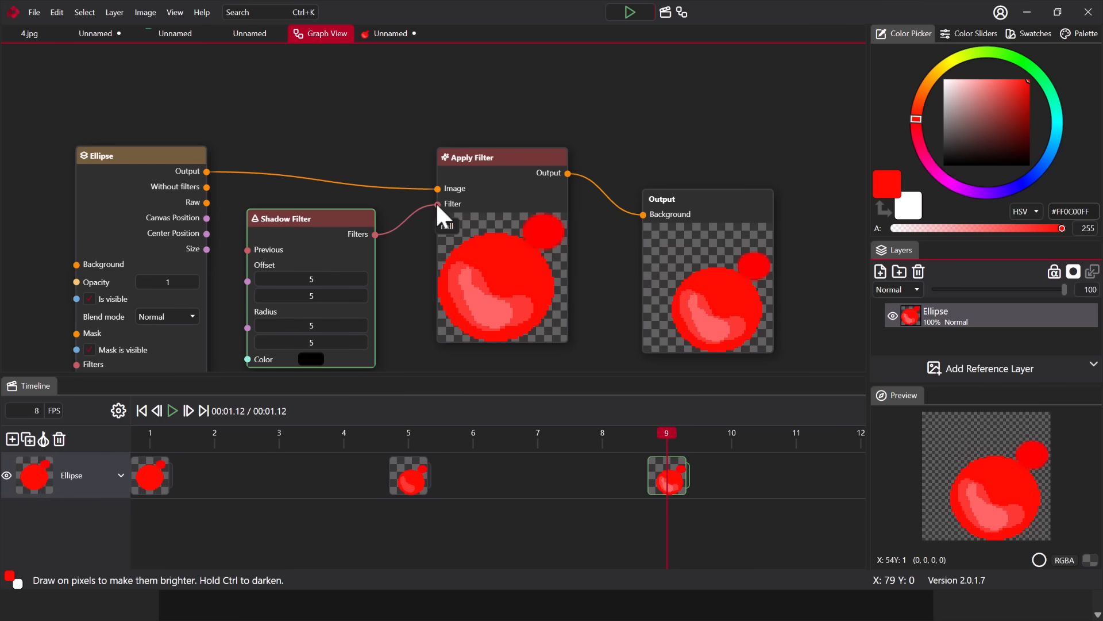
{"action": "left_click_drag", "start_coordinate": [375, 234], "coordinate": [437, 204]}
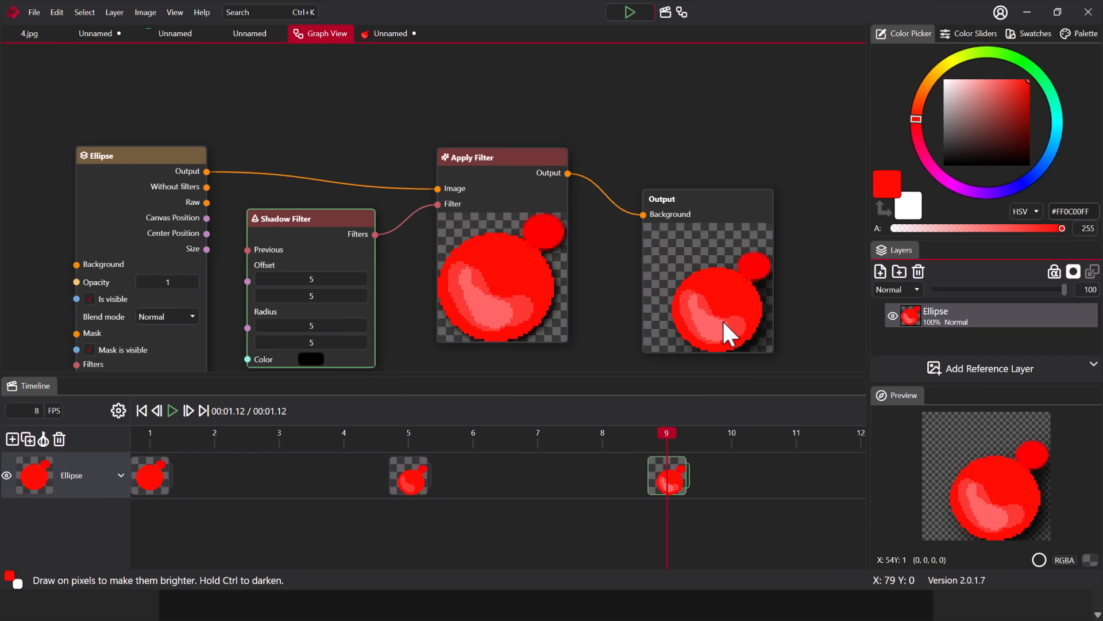
Step: Set the Shadow Filter's two radius values to 10.73 and 20.47
{"action": "left_click", "coordinate": [315, 327]}
{"action": "left_click_drag", "start_coordinate": [279, 327], "coordinate": [308, 340]}
{"action": "left_click", "coordinate": [286, 342]}
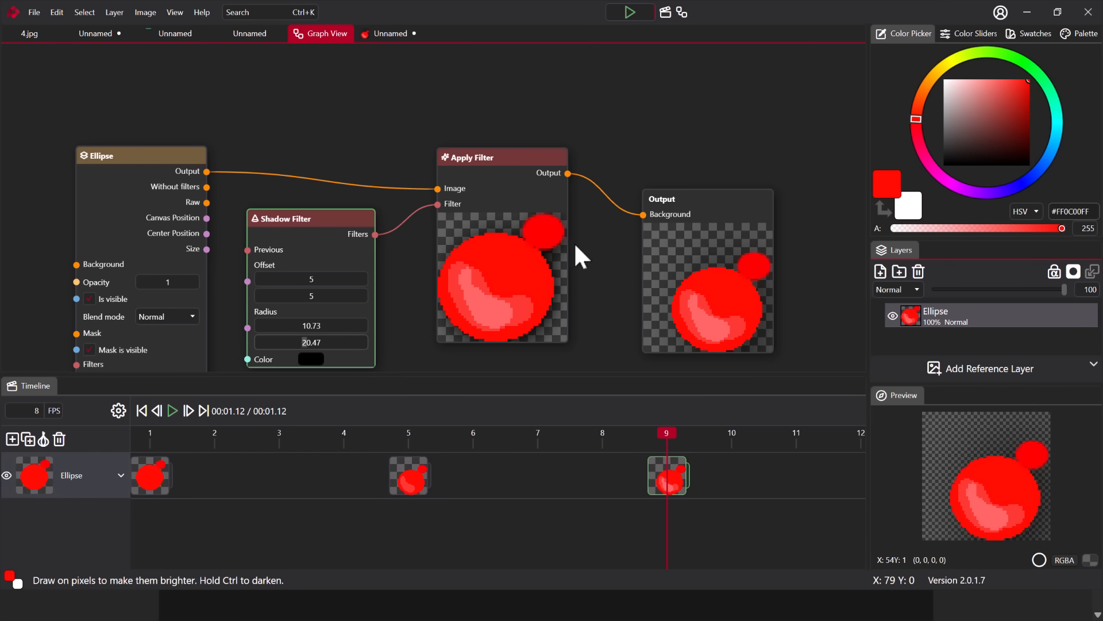
Step: Browse the node types available for the graph, from the Filters and Animation categories back to Color
{"action": "right_click", "coordinate": [370, 93]}
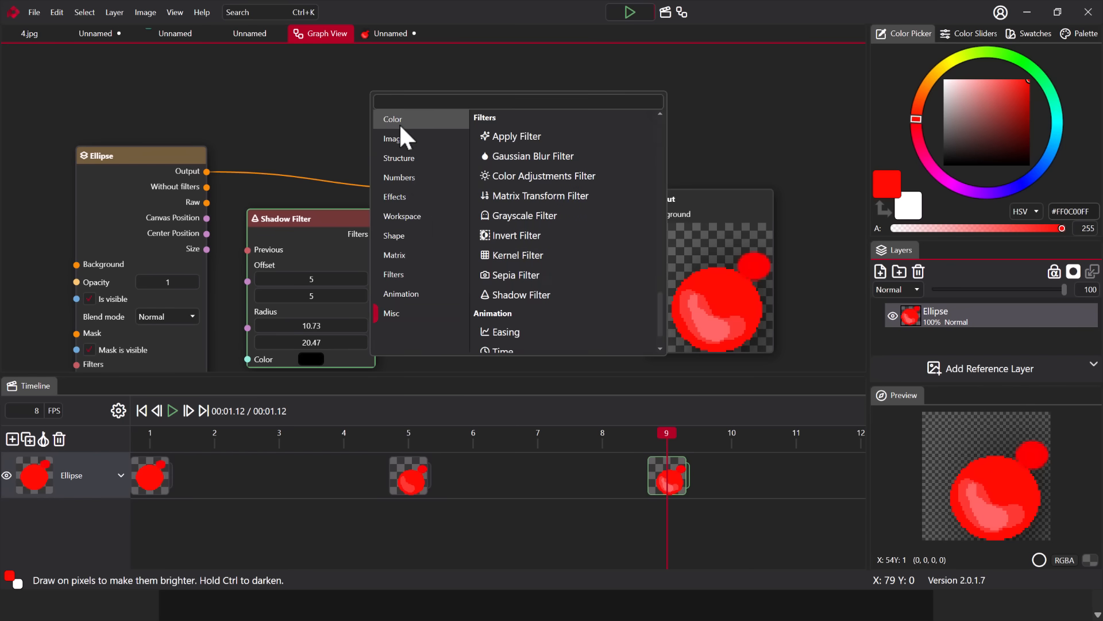
{"action": "scroll", "coordinate": [481, 216], "scroll_direction": "up", "scroll_amount": 6}
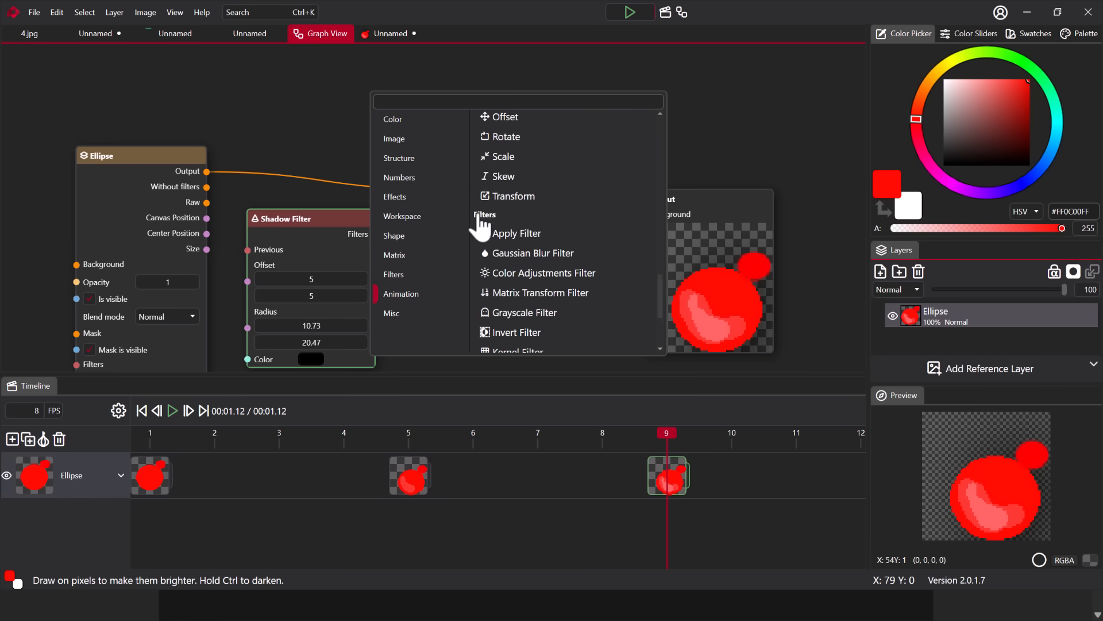
{"action": "scroll", "coordinate": [532, 216], "scroll_direction": "up", "scroll_amount": 6}
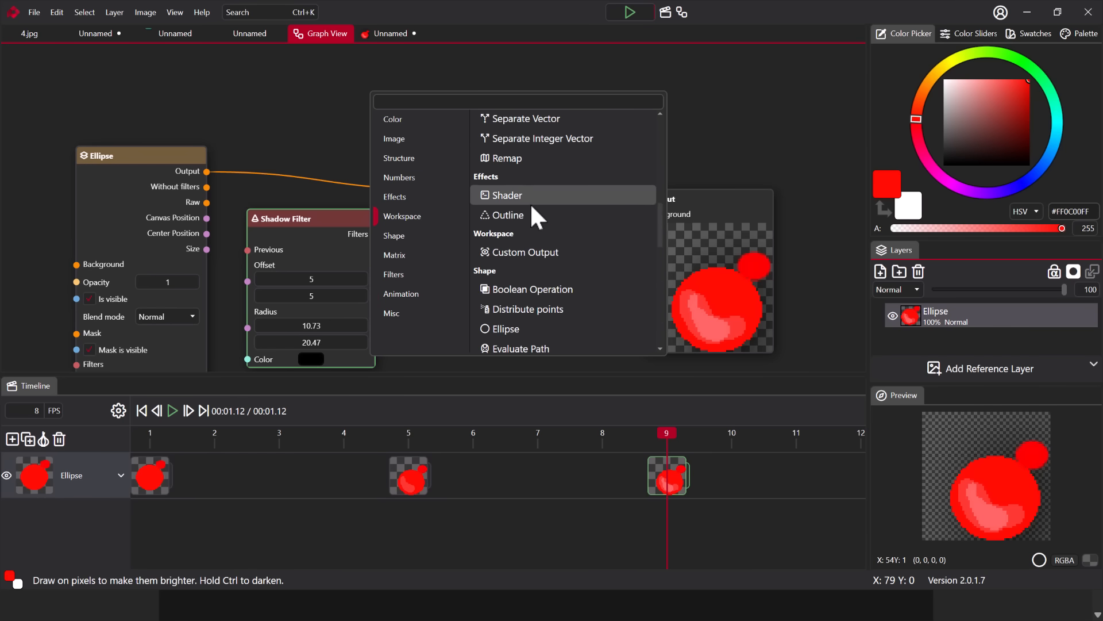
{"action": "scroll", "coordinate": [534, 218], "scroll_direction": "up", "scroll_amount": 5}
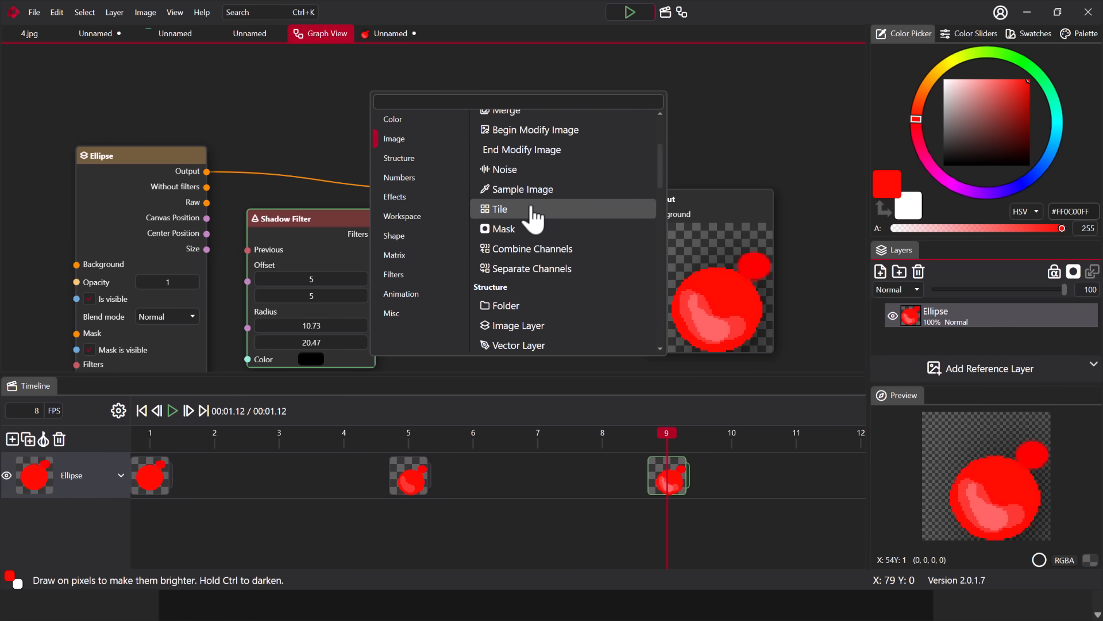
{"action": "scroll", "coordinate": [535, 219], "scroll_direction": "up", "scroll_amount": 2}
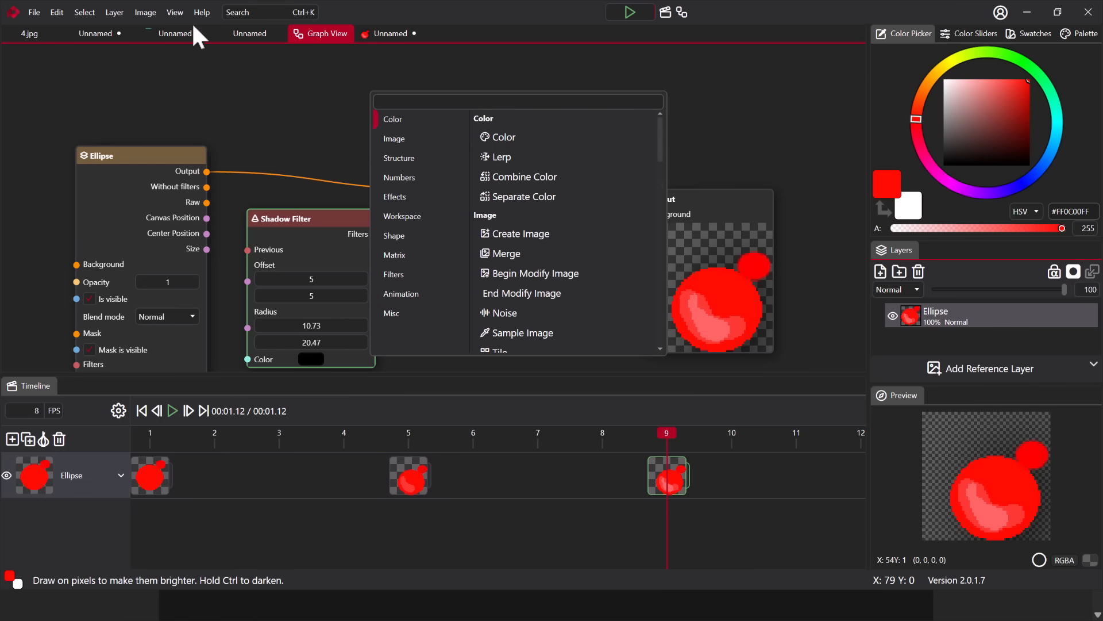
Step: View the slime animation document and play the pine tree scene before returning to the red ellipse image
{"action": "left_click", "coordinate": [172, 33]}
{"action": "left_click", "coordinate": [173, 33]}
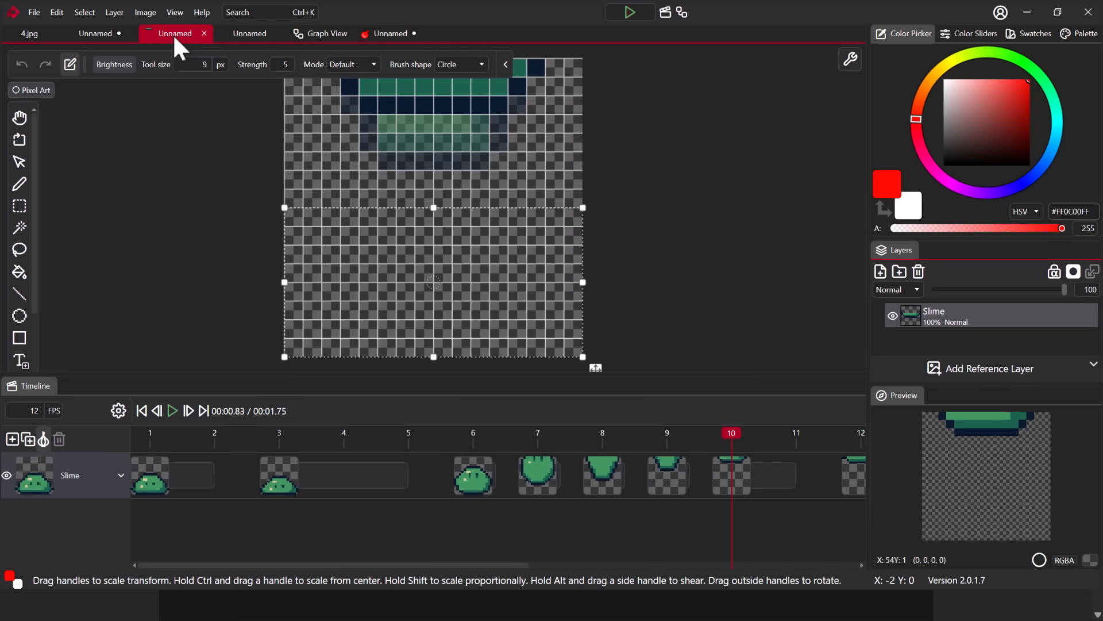
{"action": "left_click", "coordinate": [102, 33]}
{"action": "left_click", "coordinate": [631, 13]}
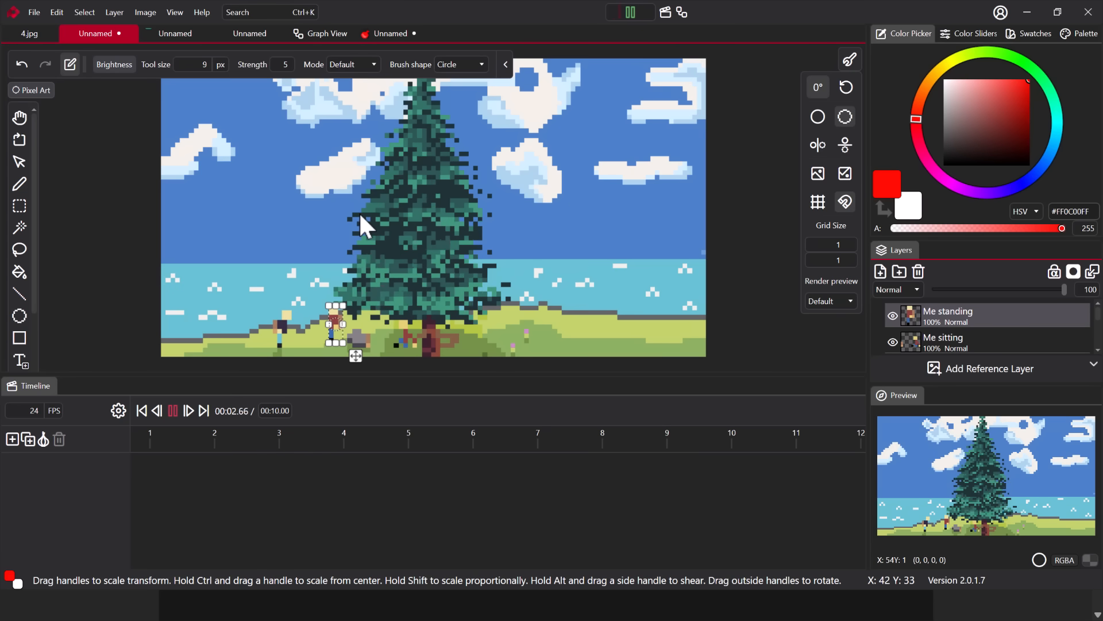
{"action": "left_click", "coordinate": [399, 35]}
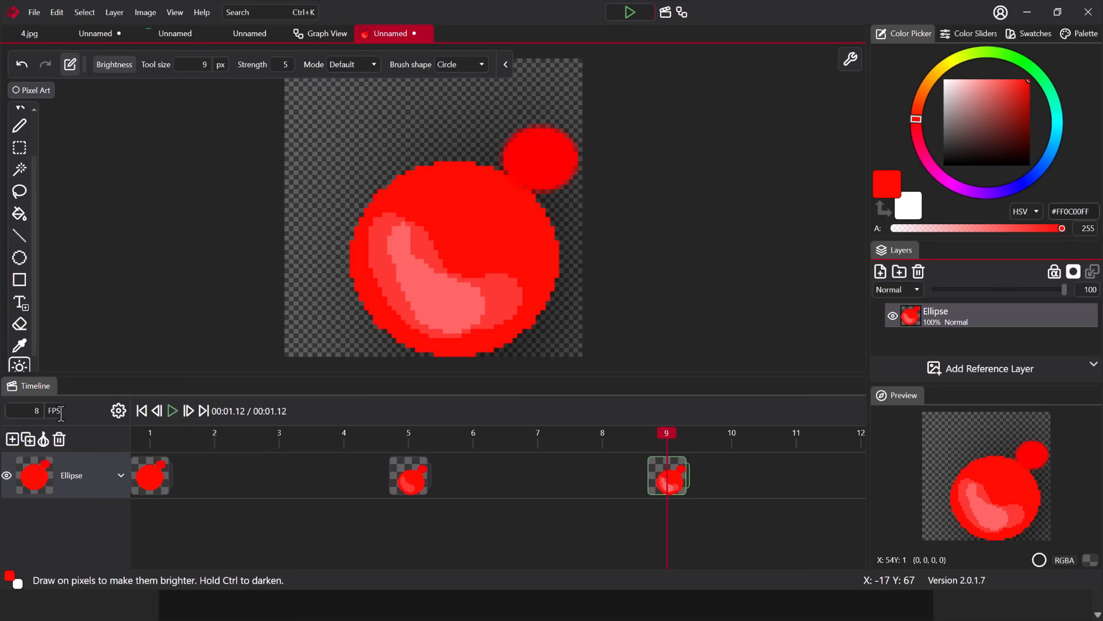
Step: Switch to the browser with the PixiEditor website, check its address, and show the home page full screen
{"action": "key", "text": "alt+Tab"}
{"action": "key", "text": "alt+Tab"}
{"action": "key", "text": "alt+Tab"}
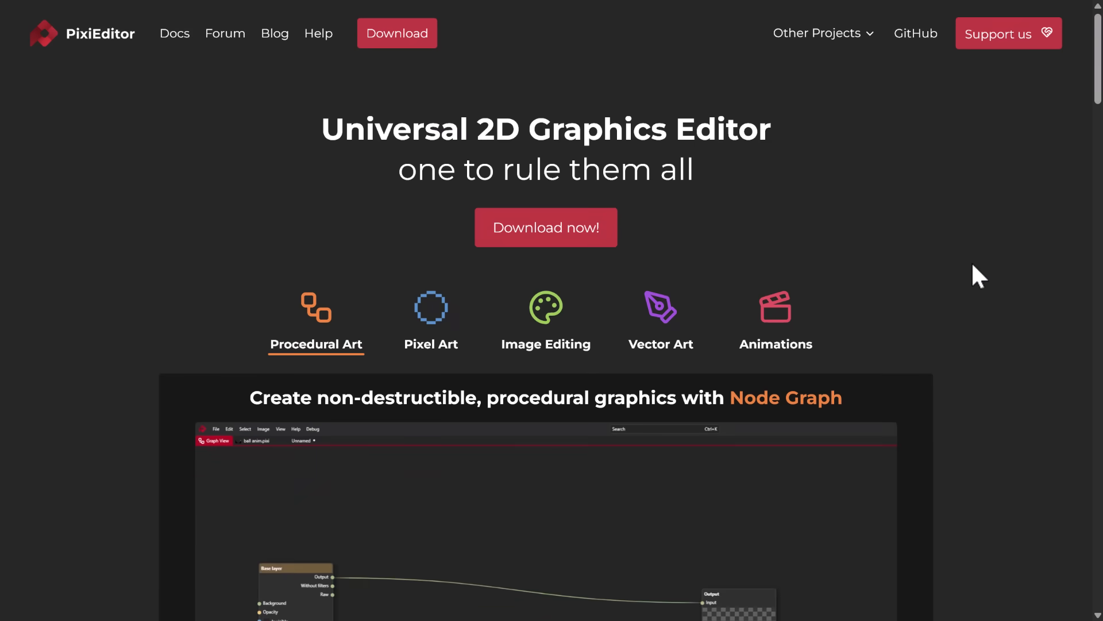
{"action": "key", "text": "F11"}
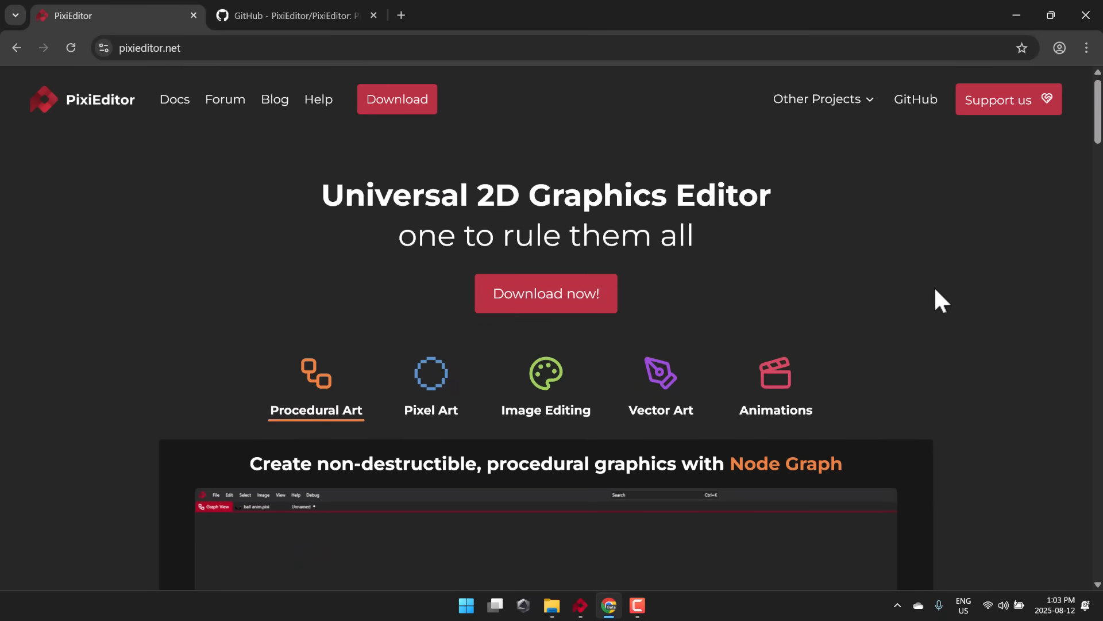
{"action": "key", "text": "F11"}
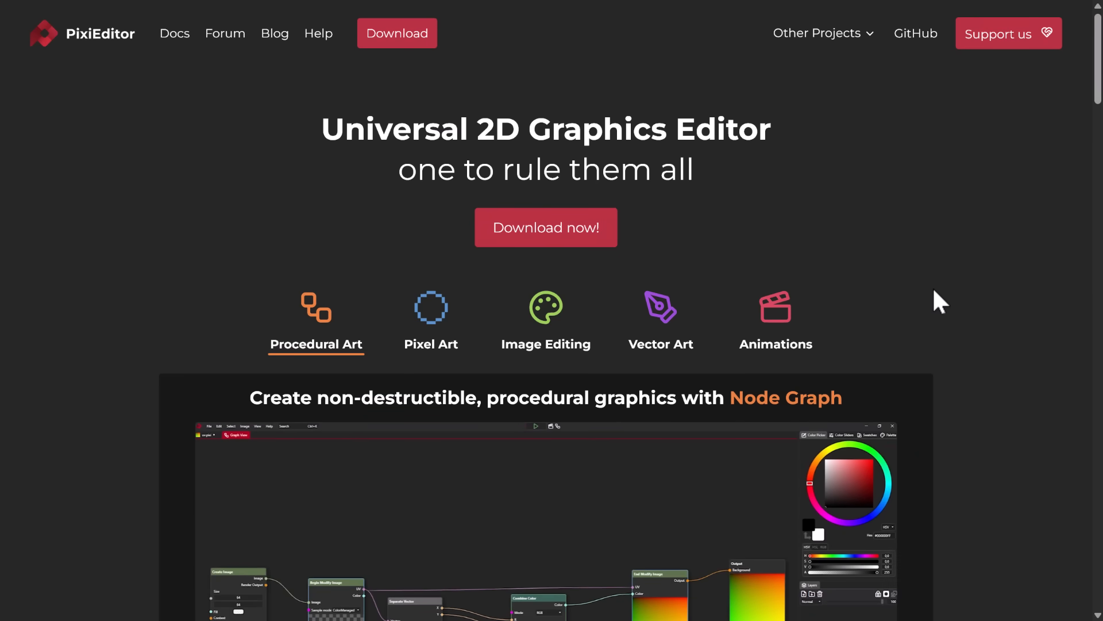
Step: Read through the home page's Node Graph demo, use cases, user-first principles, roadmap and newsletter section, returning to the demo video
{"action": "scroll", "coordinate": [934, 290], "scroll_direction": "down", "scroll_amount": 4}
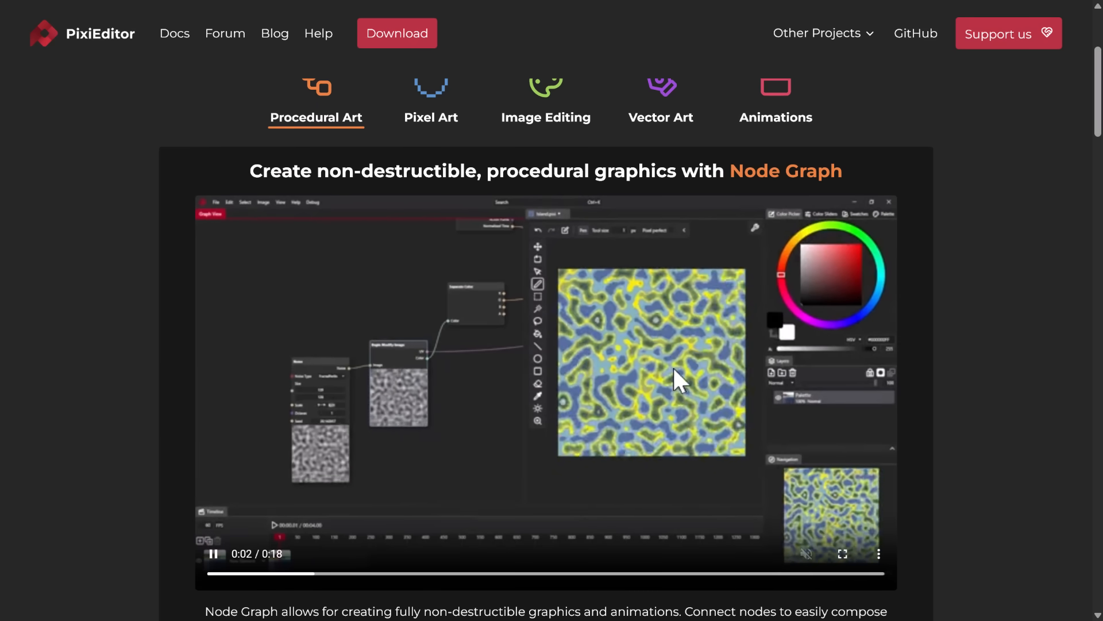
{"action": "scroll", "coordinate": [670, 367], "scroll_direction": "down", "scroll_amount": 5}
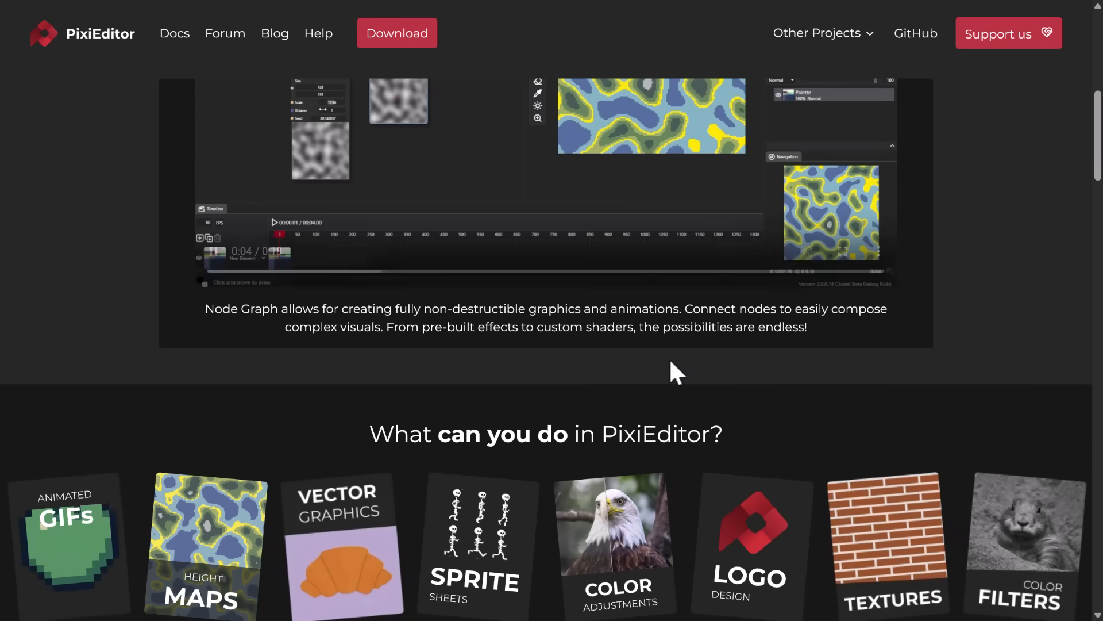
{"action": "scroll", "coordinate": [670, 362], "scroll_direction": "down", "scroll_amount": 8}
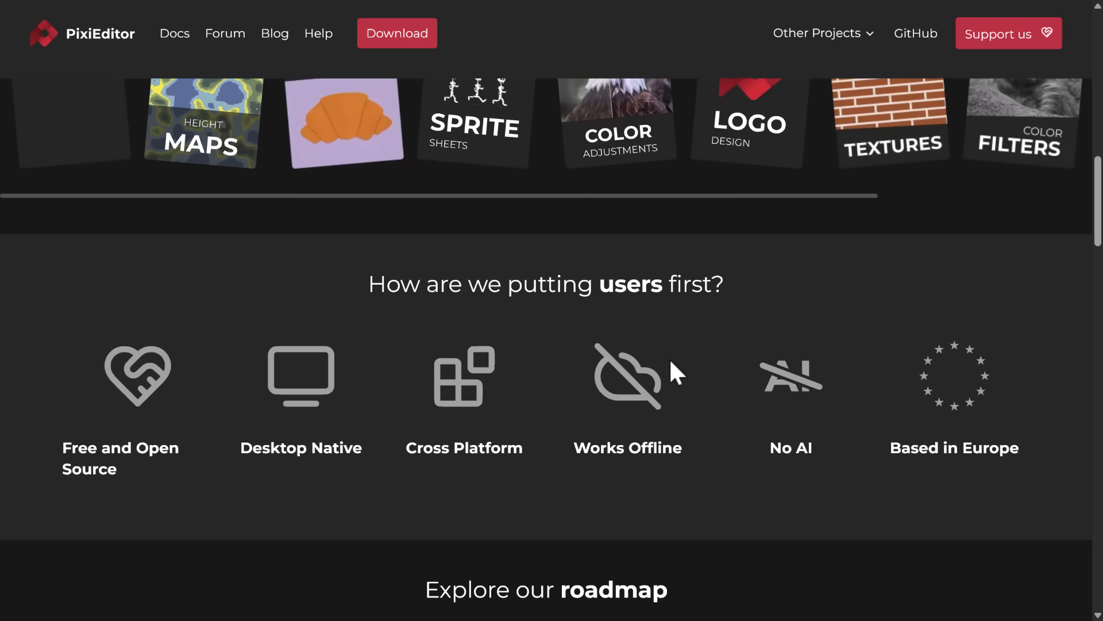
{"action": "scroll", "coordinate": [671, 361], "scroll_direction": "down", "scroll_amount": 1}
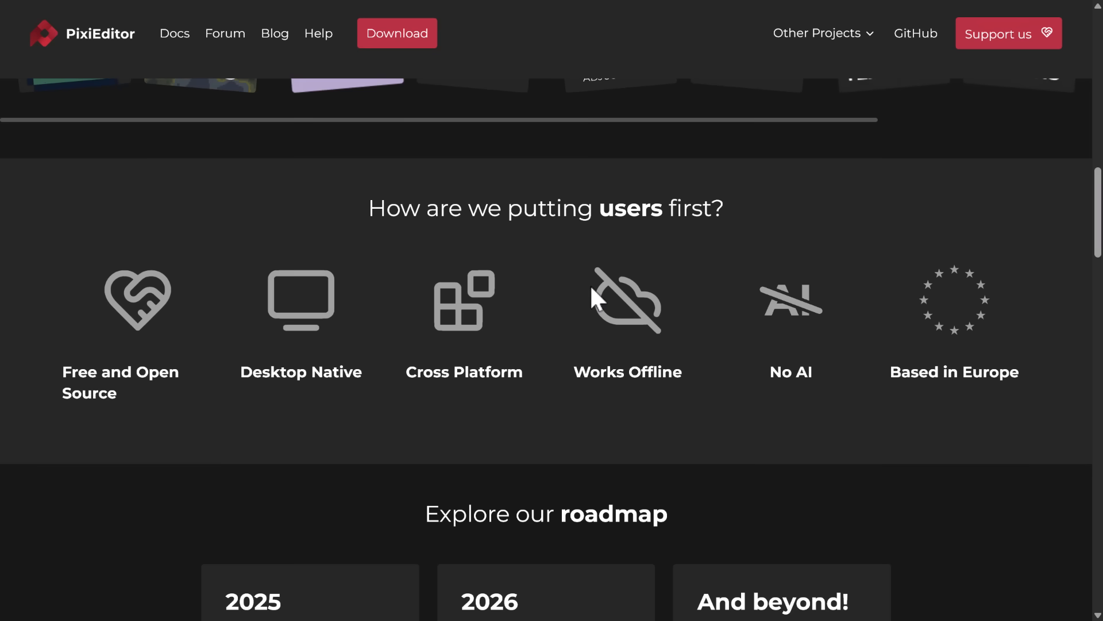
{"action": "scroll", "coordinate": [199, 296], "scroll_direction": "down", "scroll_amount": 3}
{"action": "scroll", "coordinate": [207, 305], "scroll_direction": "down", "scroll_amount": 3}
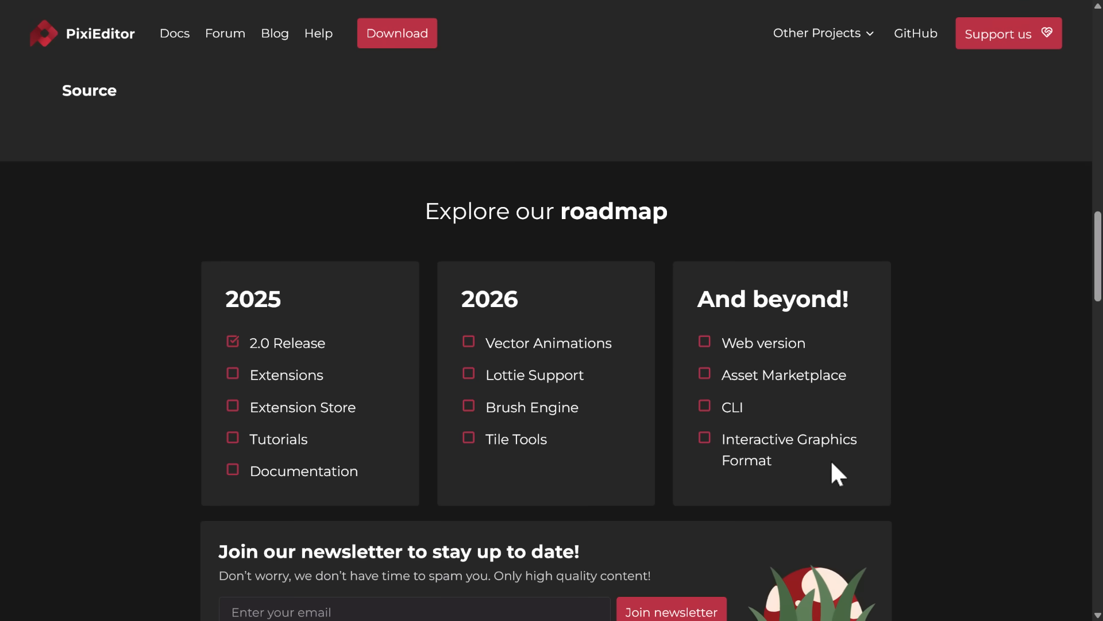
{"action": "scroll", "coordinate": [486, 409], "scroll_direction": "down", "scroll_amount": 5}
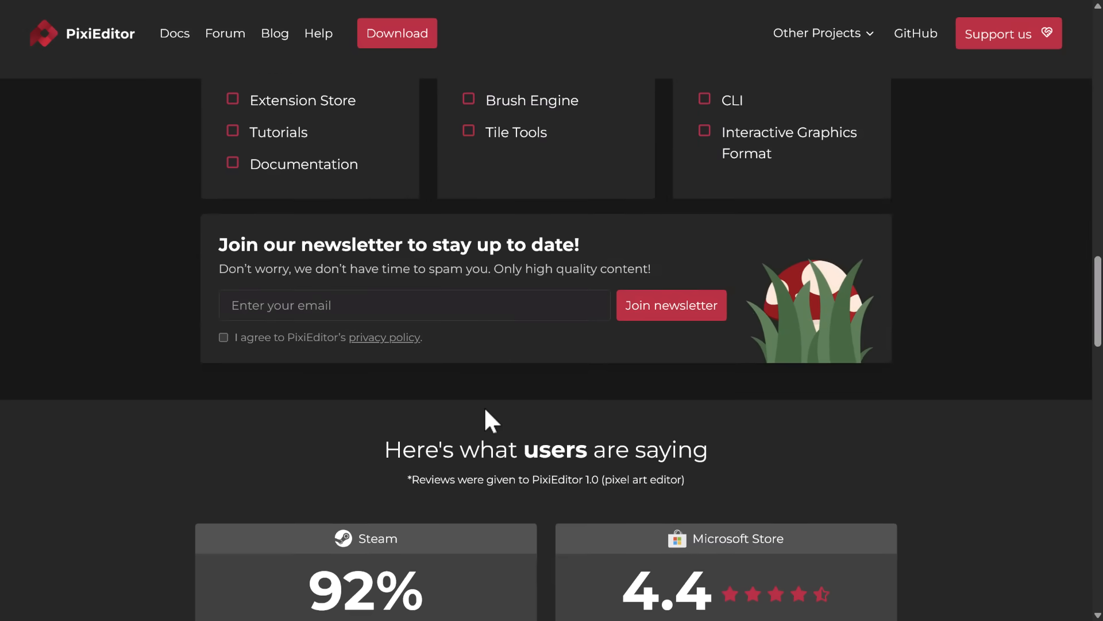
{"action": "scroll", "coordinate": [487, 399], "scroll_direction": "up", "scroll_amount": 12}
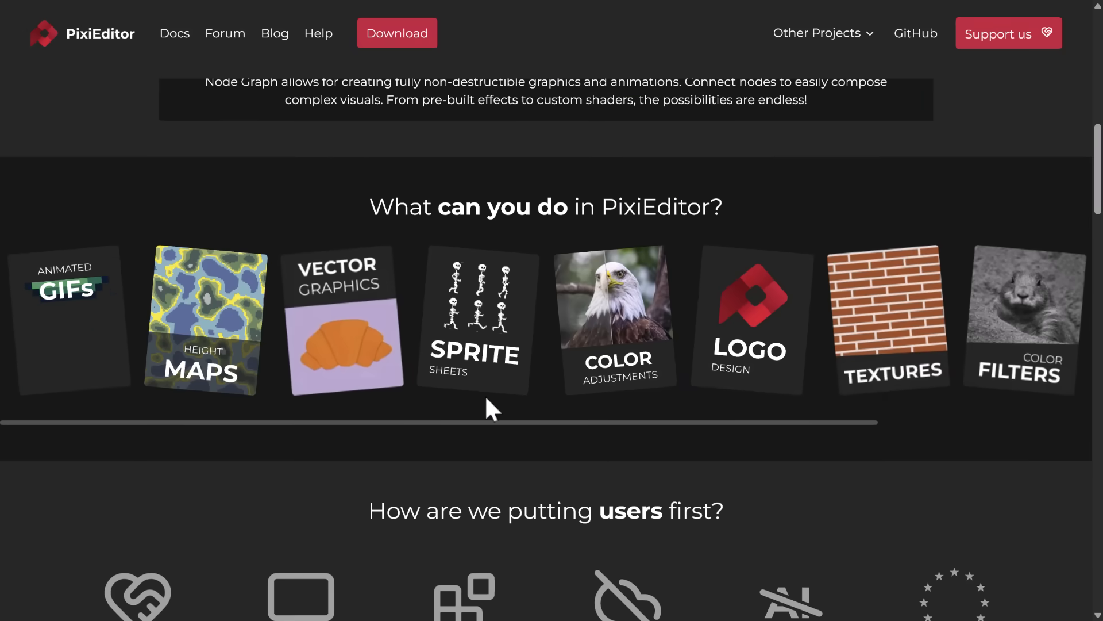
{"action": "scroll", "coordinate": [491, 393], "scroll_direction": "up", "scroll_amount": 4}
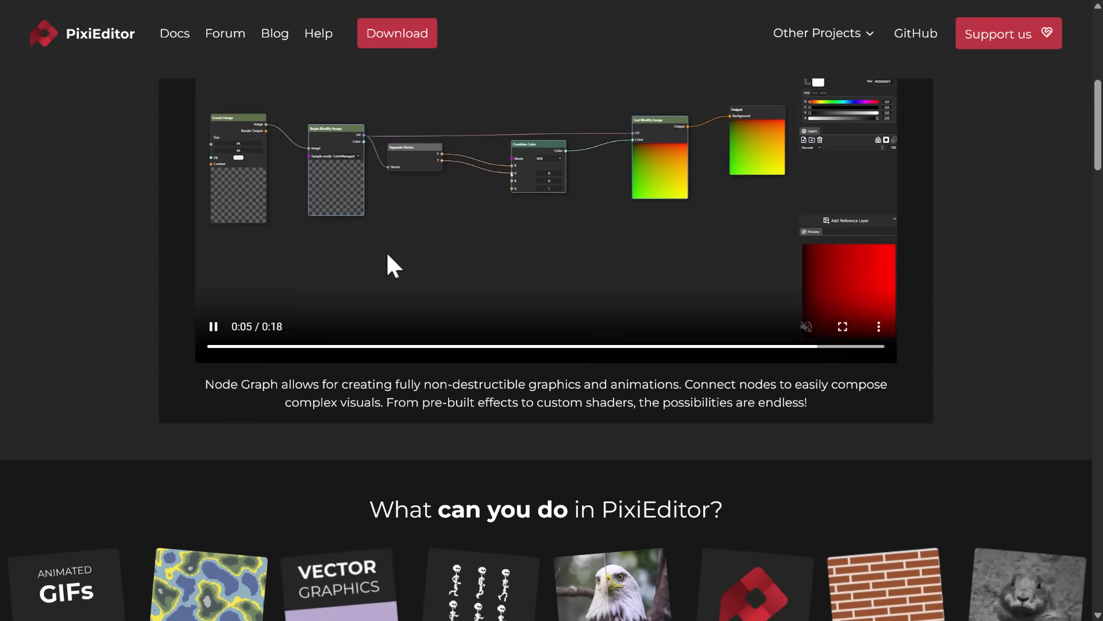
Step: Open PixiEditor's GitHub repository and examine its file list, LGPL-3.0 license entry, releases and README
{"action": "left_click", "coordinate": [396, 40]}
{"action": "left_click", "coordinate": [350, 225]}
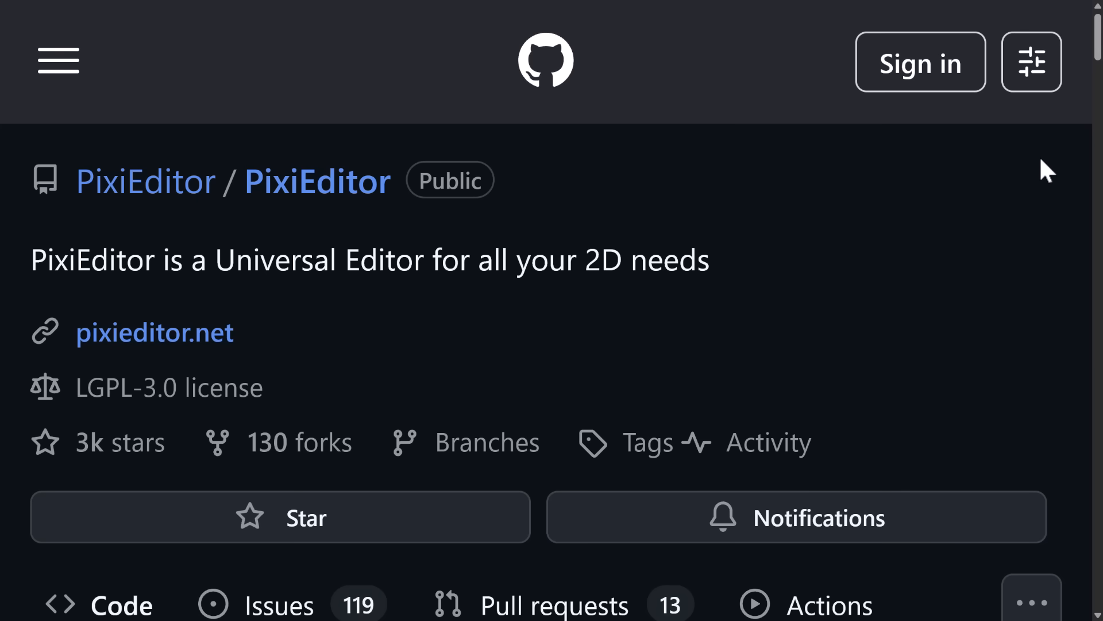
{"action": "scroll", "coordinate": [863, 348], "scroll_direction": "down", "scroll_amount": 3}
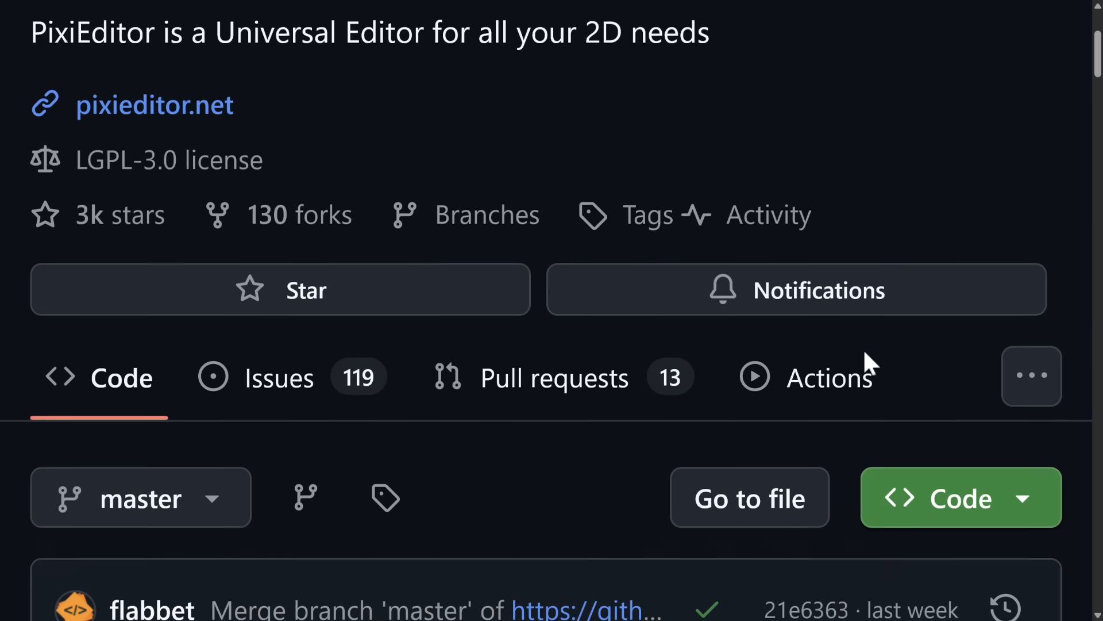
{"action": "scroll", "coordinate": [864, 349], "scroll_direction": "down", "scroll_amount": 5}
{"action": "key", "text": "ctrl+minus"}
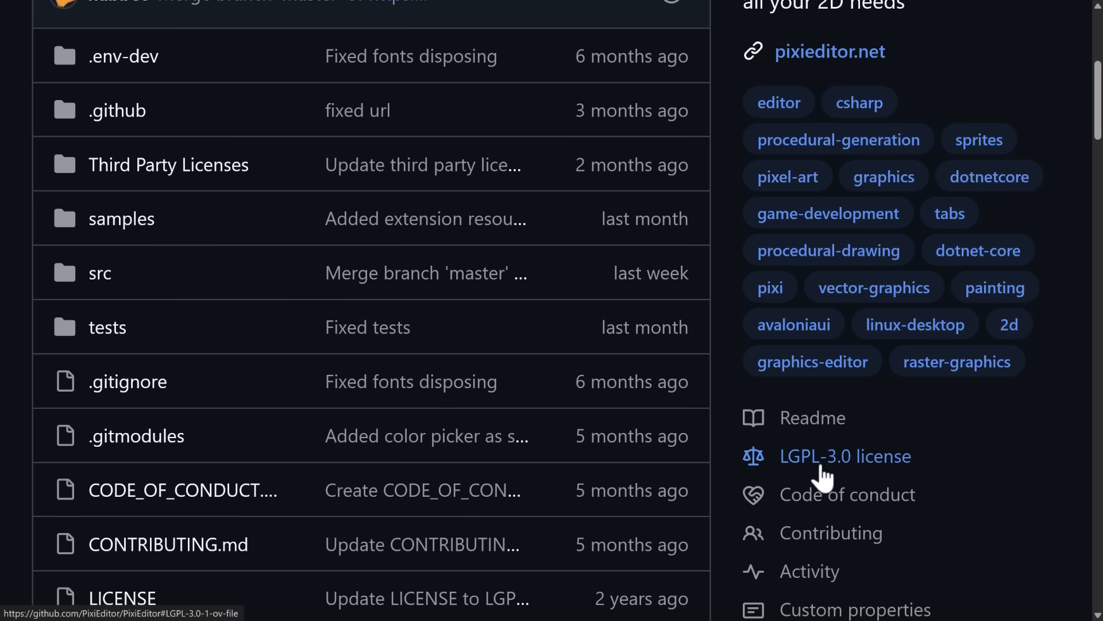
{"action": "scroll", "coordinate": [757, 477], "scroll_direction": "down", "scroll_amount": 10}
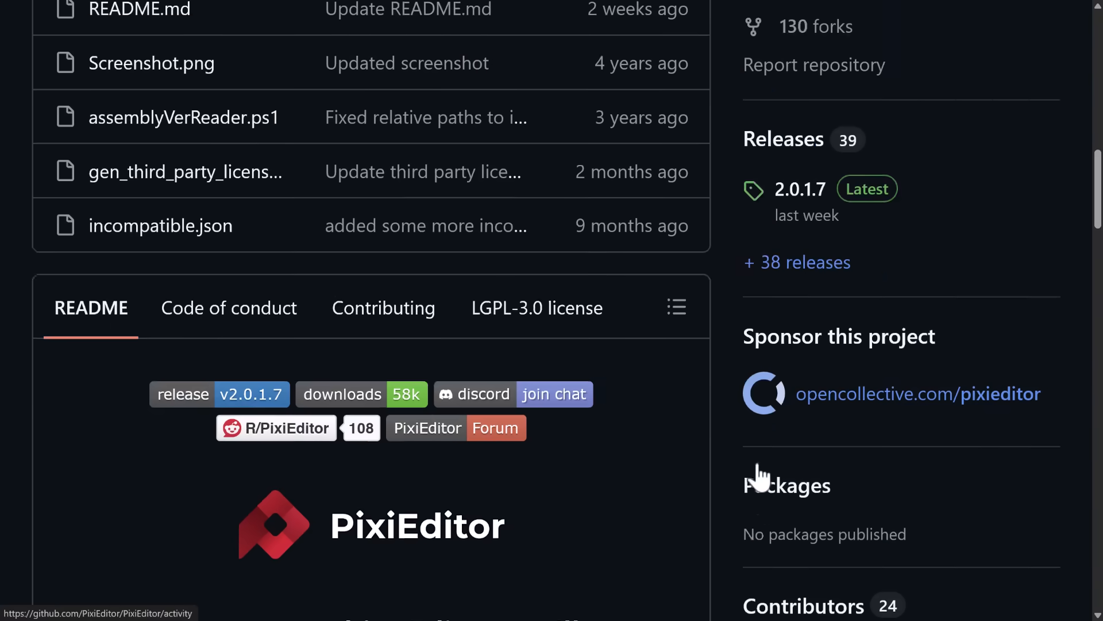